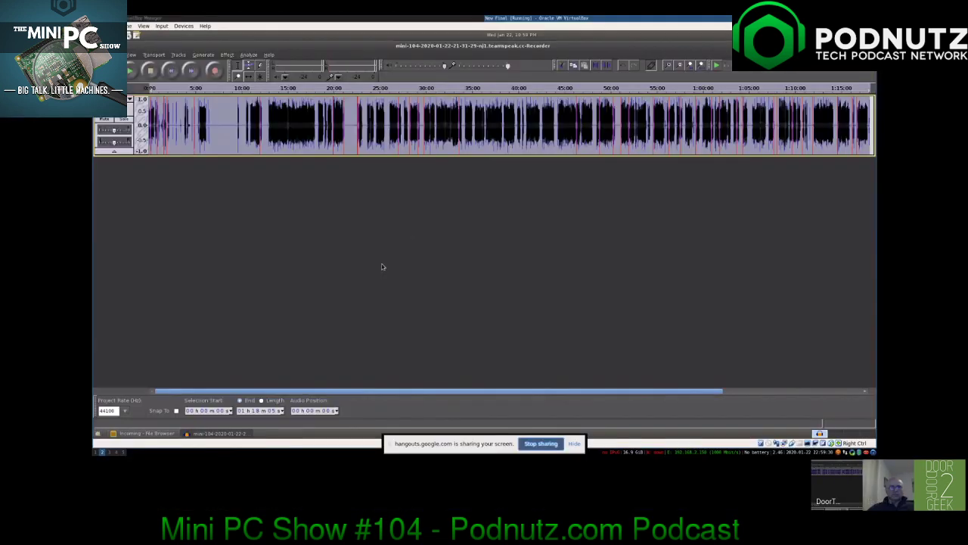
Open the Dyson compressor effect for the whole recording
key("alt+c")
key("Up")
key("Up")
key("Up")
key("Up")
key("Up")
key("Up")
key("Up")
key("Up")
key("Up")
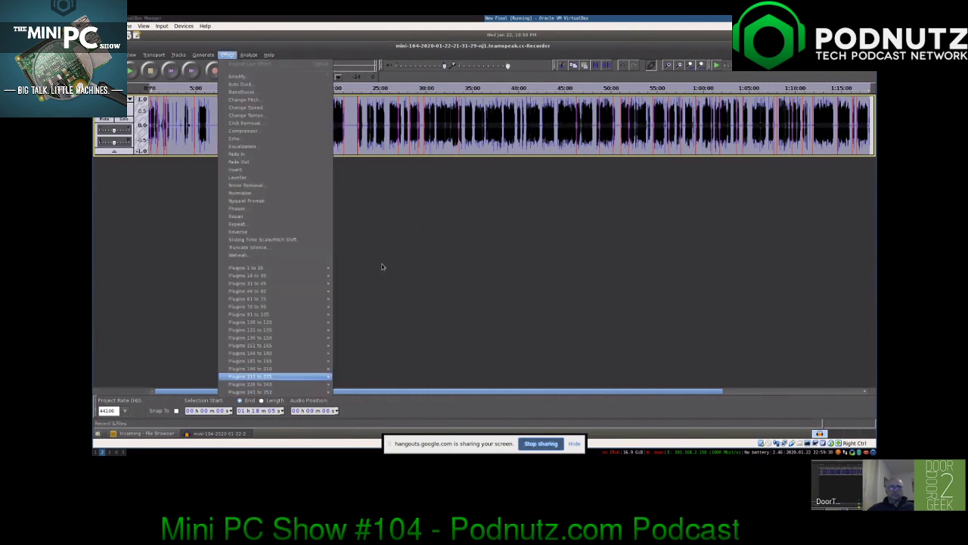
key("Up")
key("Up")
key("Right")
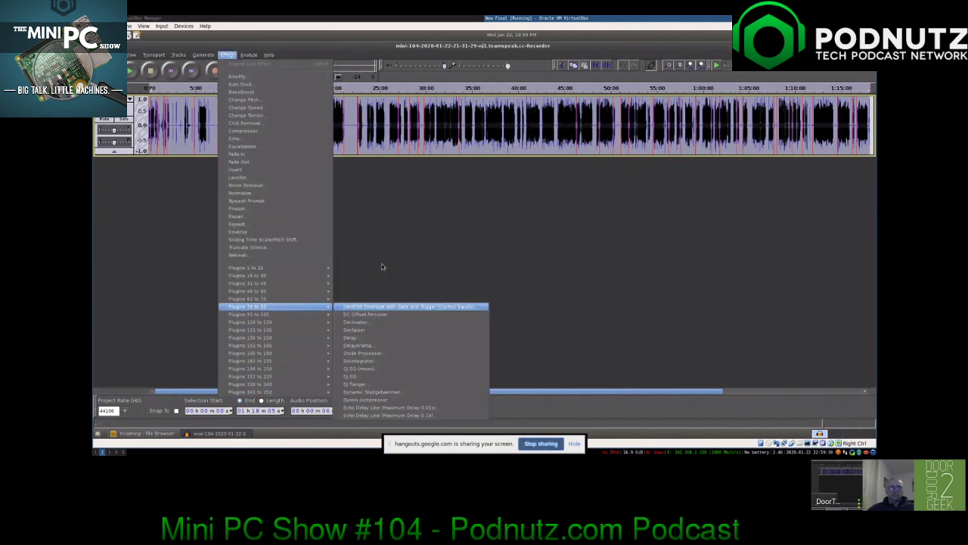
key("Up")
key("Up")
key("Up")
key("Return")
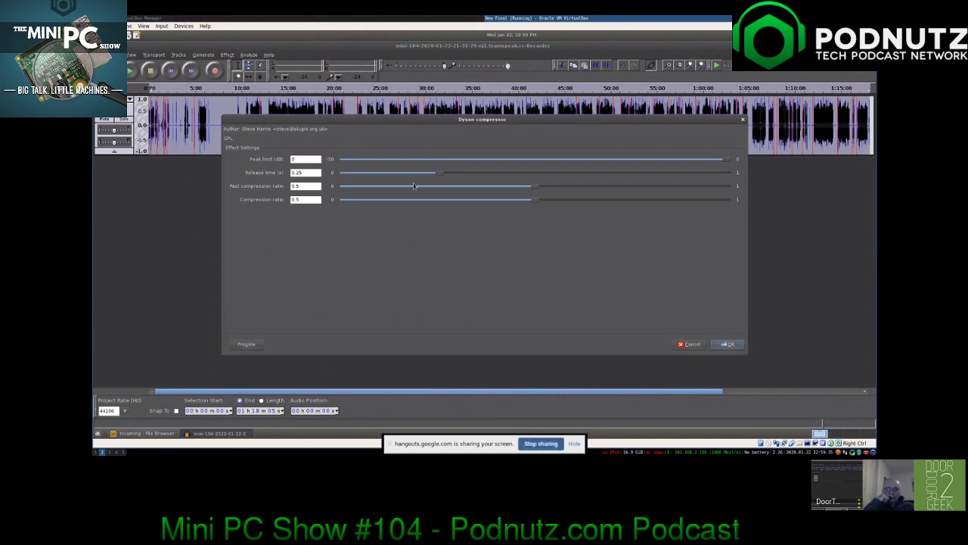
Apply the compressor with a peak limit of -18 dB, a fast compression ratio of 1 and a compression ratio of 1
key("Tab")
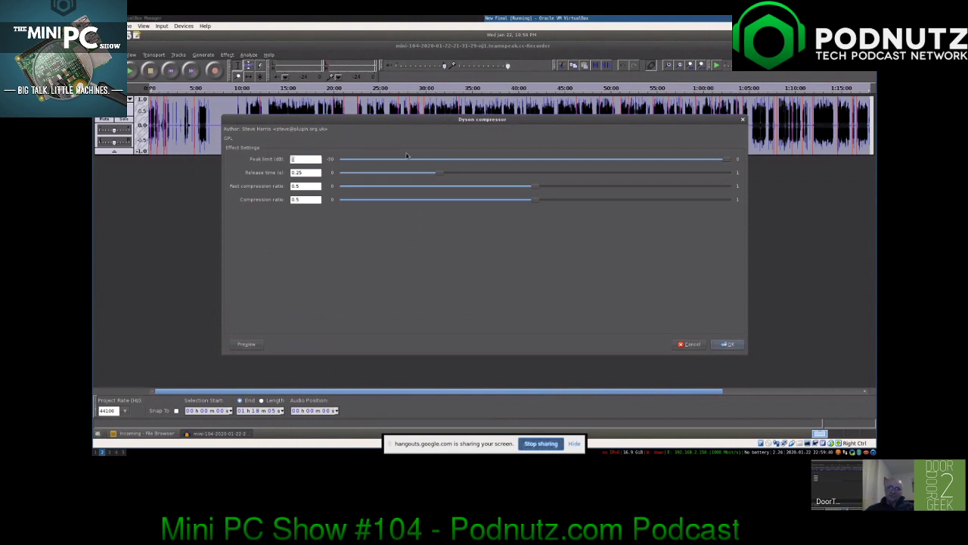
type("-18")
key("Tab")
key("Tab")
key("Tab")
key("Tab")
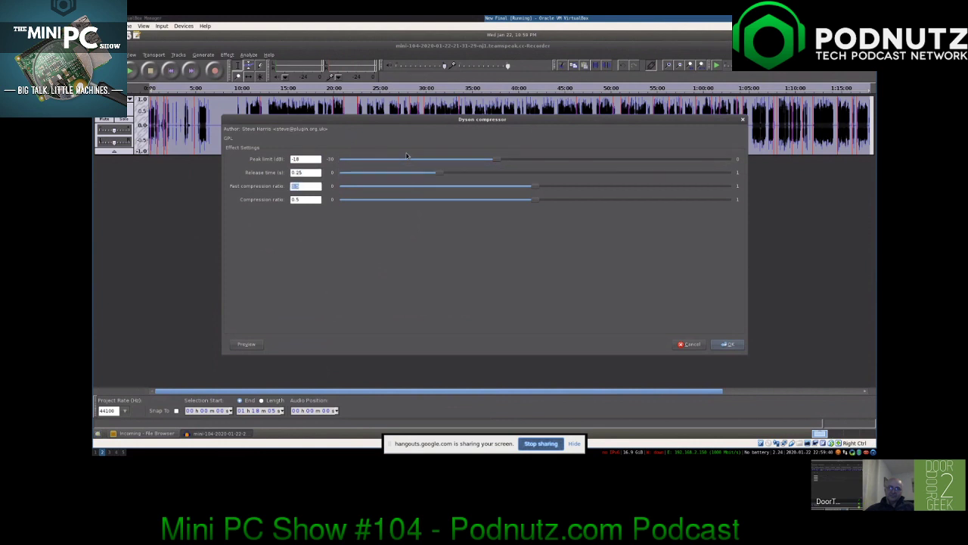
type("1")
key("Tab")
type("1")
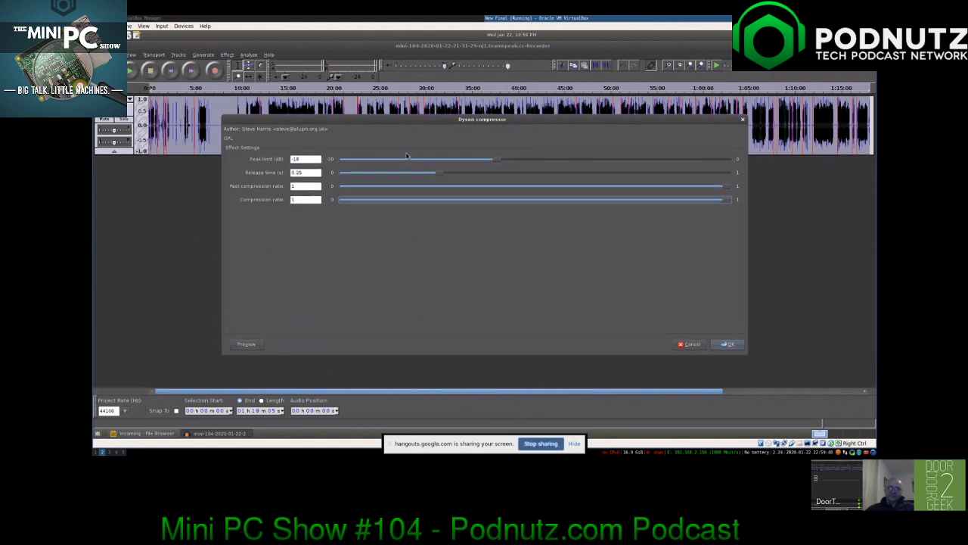
key("Return")
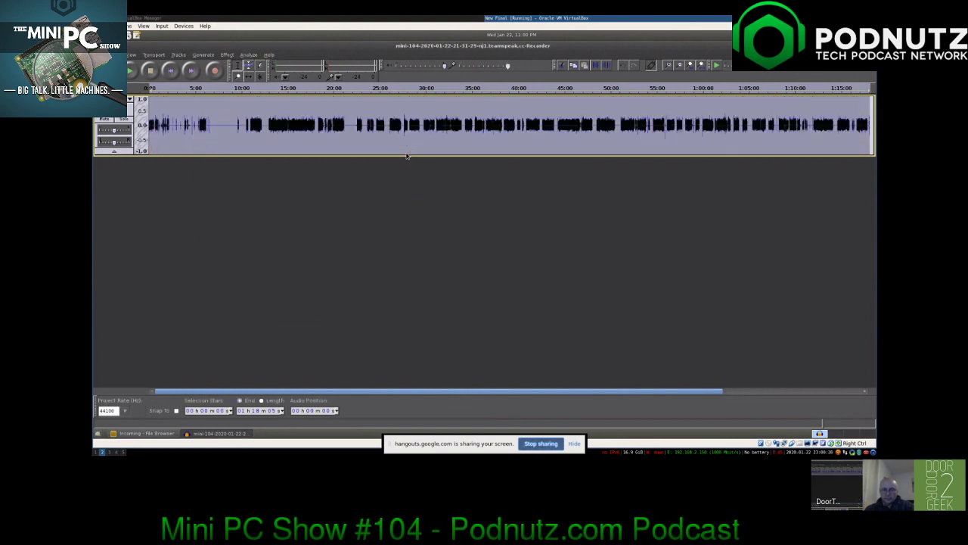
key("alt+f")
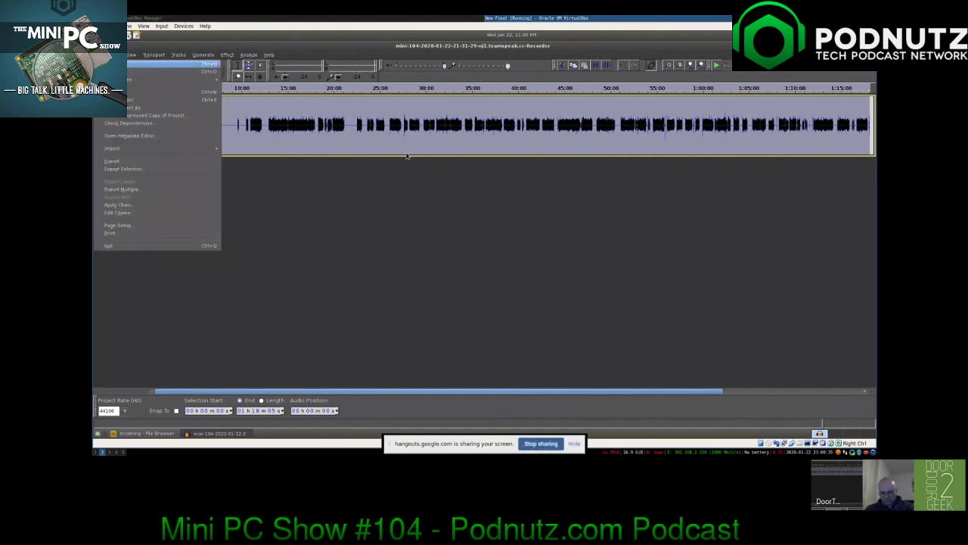
key("e")
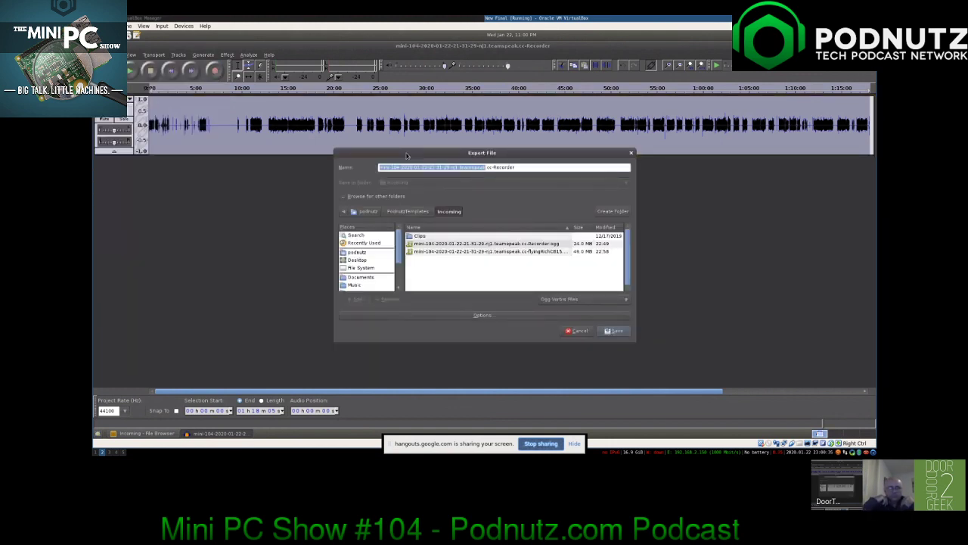
left_click(490, 244)
key("Return")
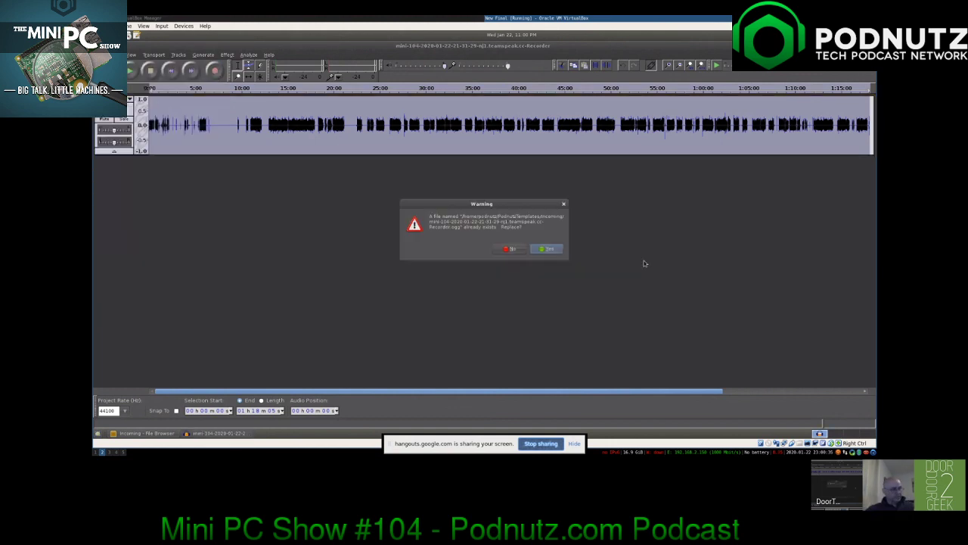
left_click(552, 250)
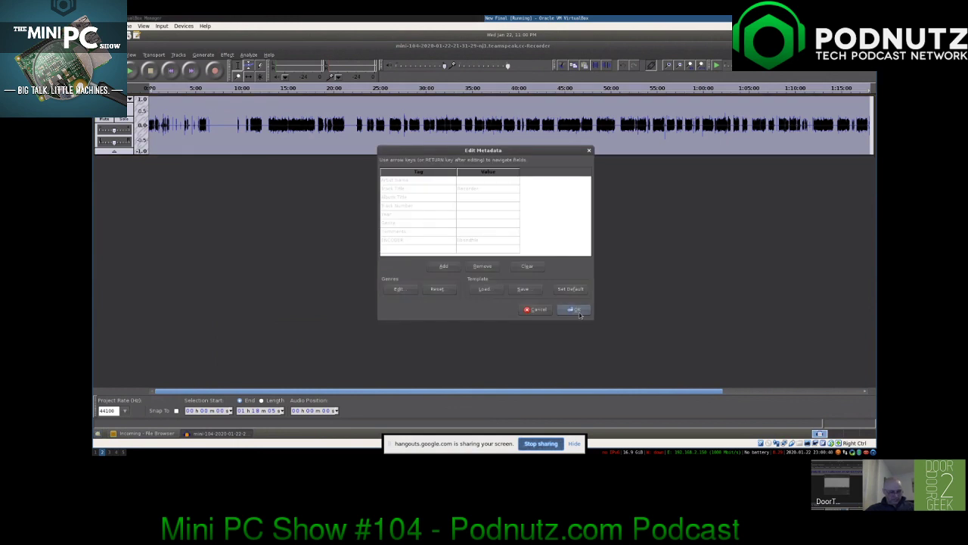
left_click(574, 310)
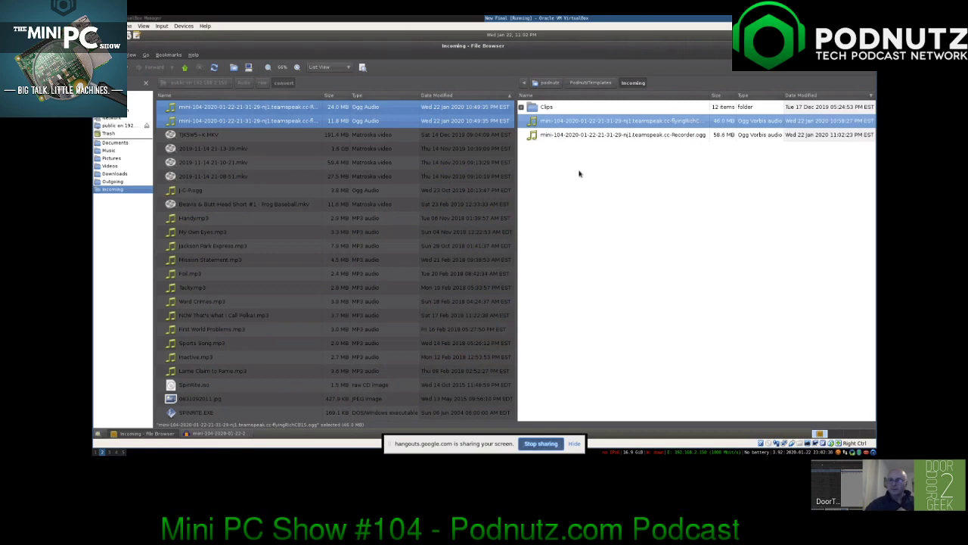
Close the Audacity project without saving it and switch to the empty Qtractor session
key("alt+Tab")
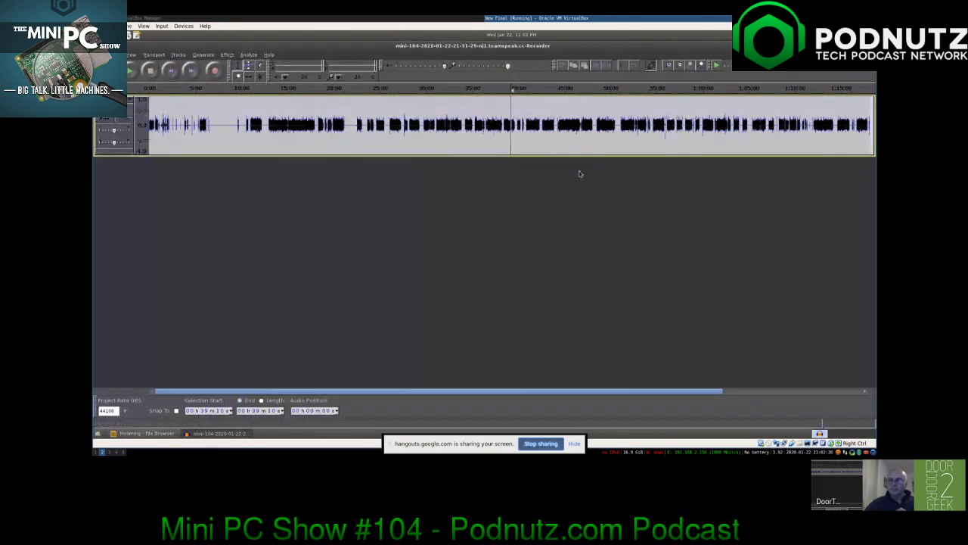
key("ctrl+w")
key("alt+n")
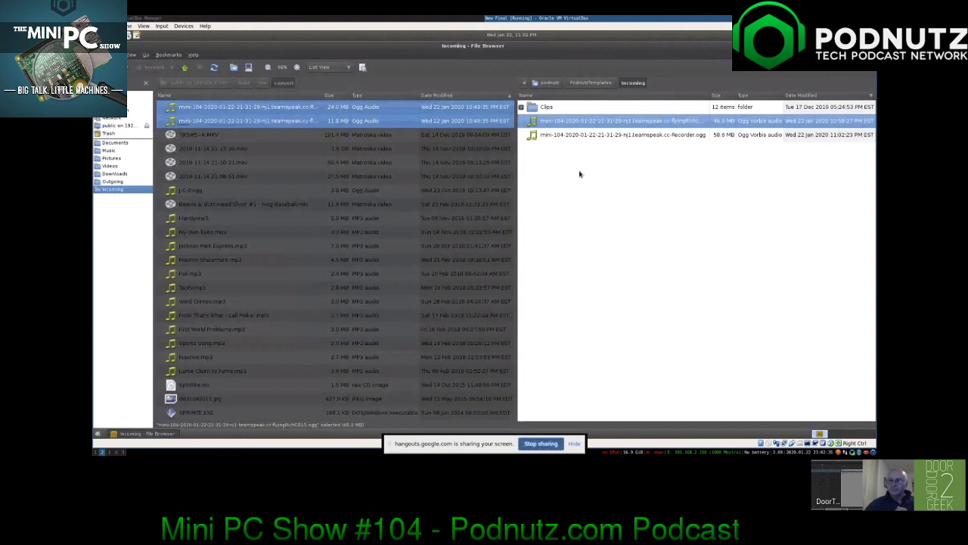
key("ctrl+w")
key("Return")
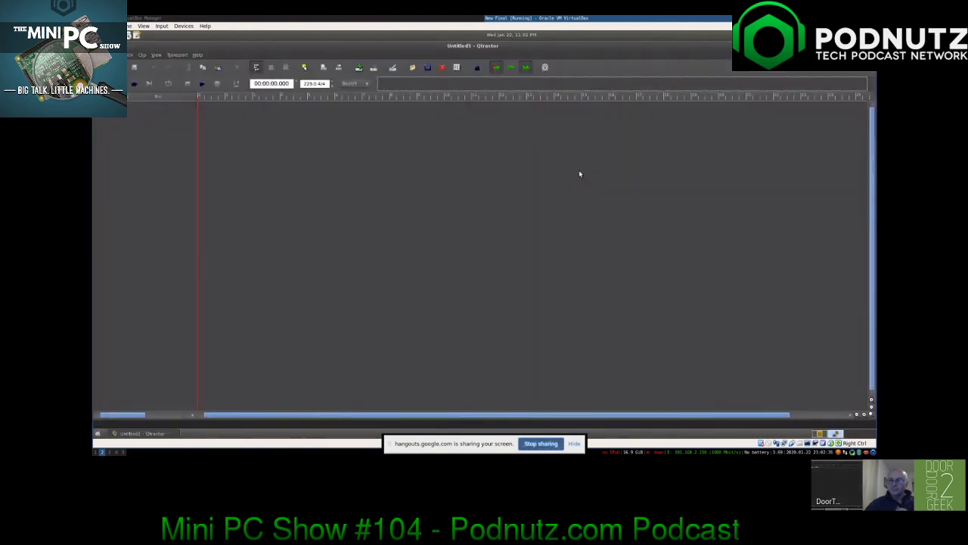
Open the recently used session template Mini/mini.qtr
key("alt+f")
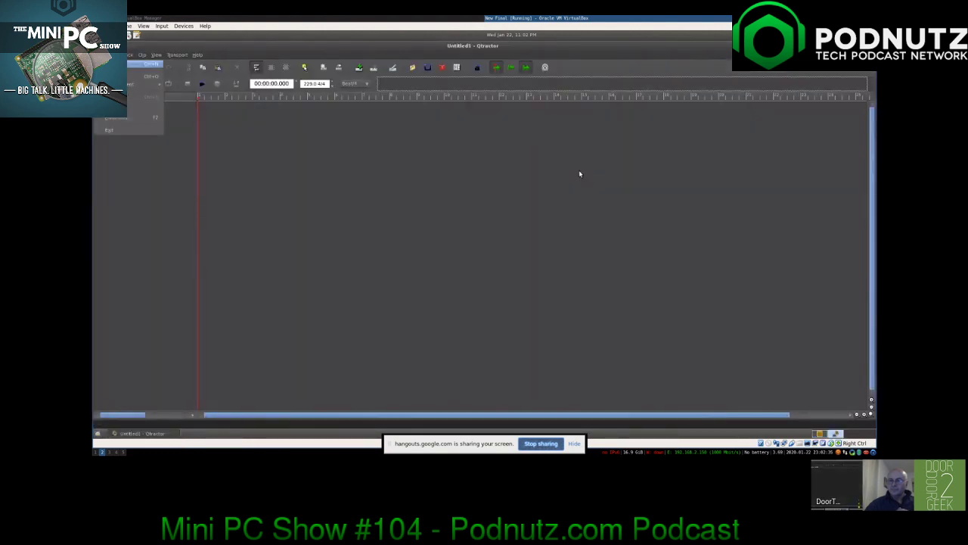
key("Down")
key("Down")
key("Right")
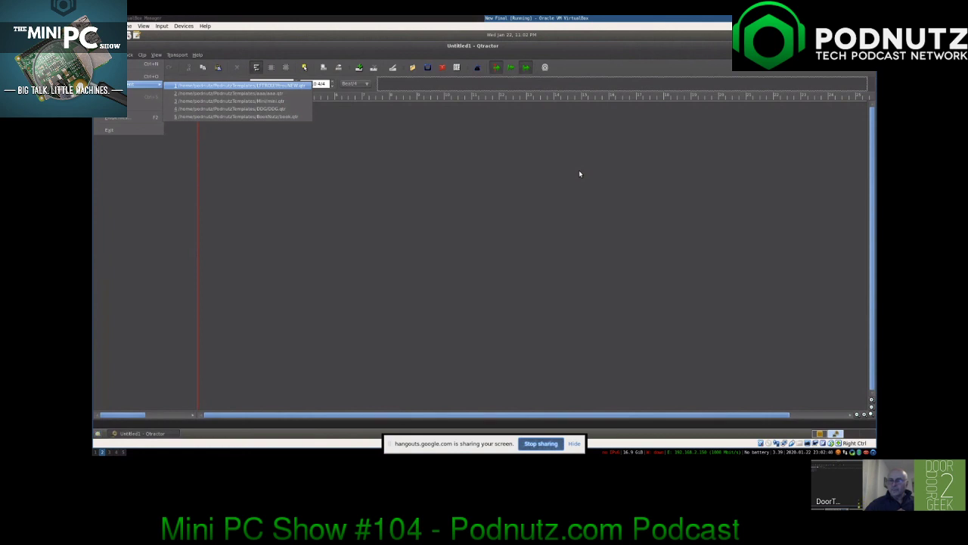
key("Down")
key("Down")
key("Return")
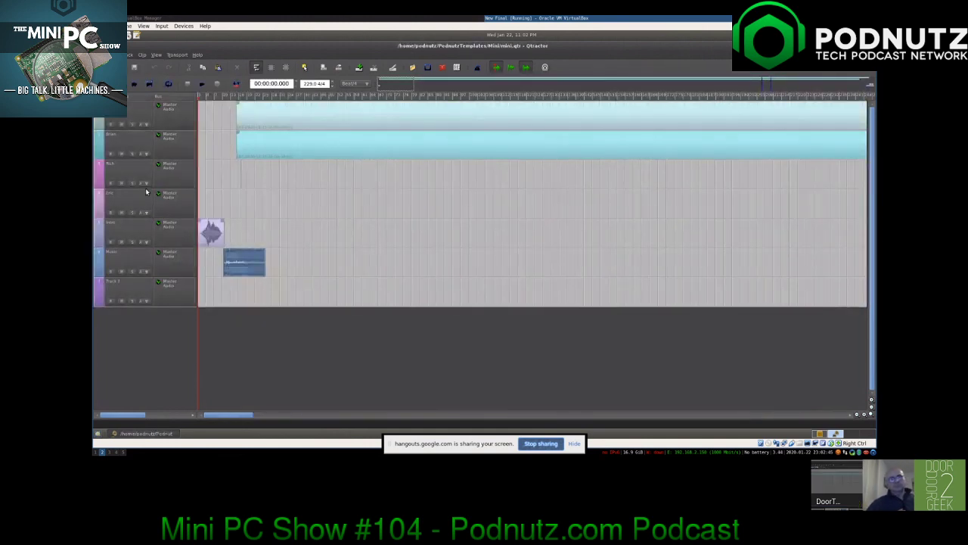
Place the edit marker at the start of the long clips on the first two tracks
scroll(245, 158, "up", 3)
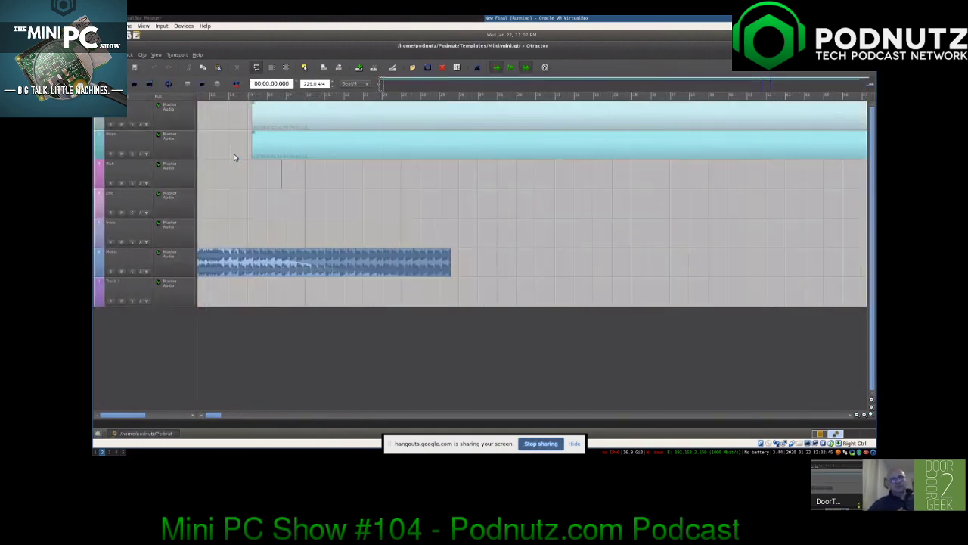
scroll(251, 168, "up", 2)
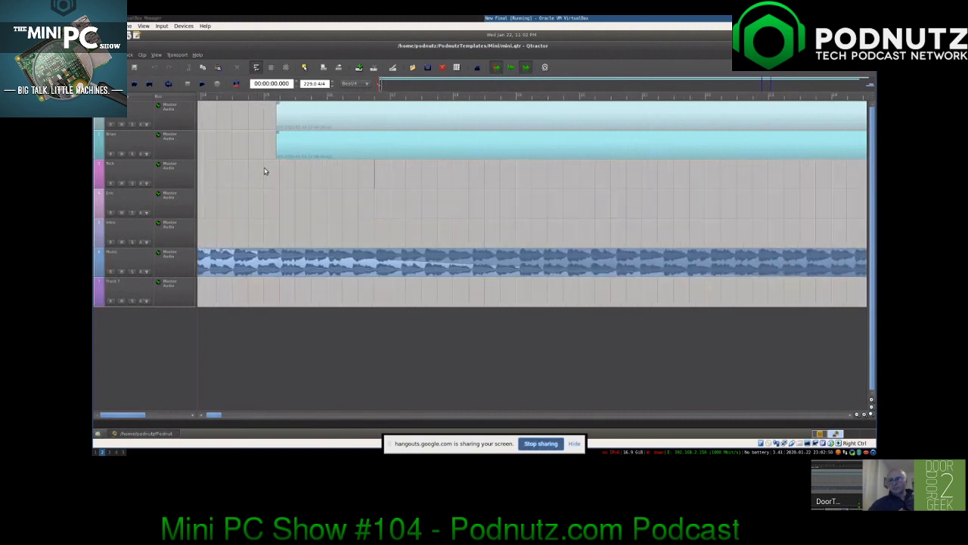
scroll(279, 163, "up", 2)
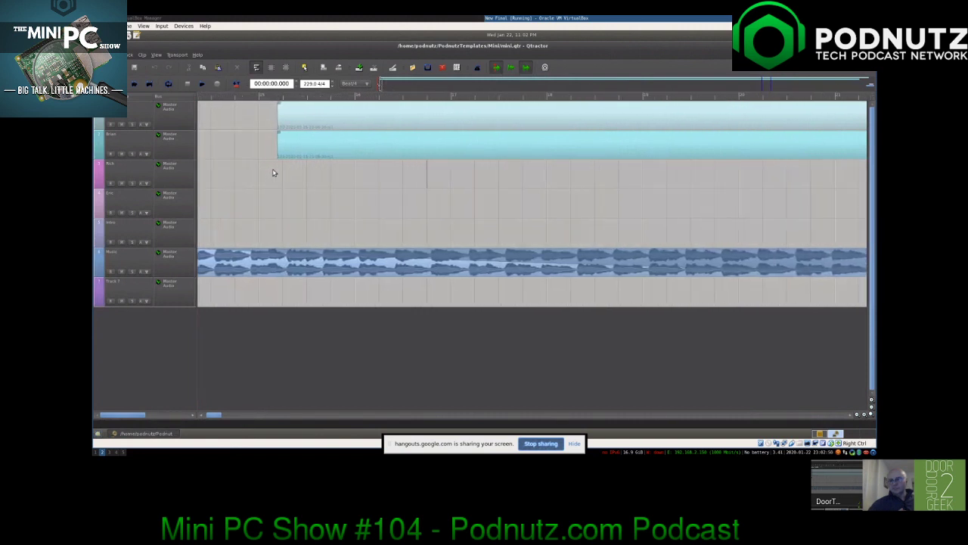
left_click(278, 170)
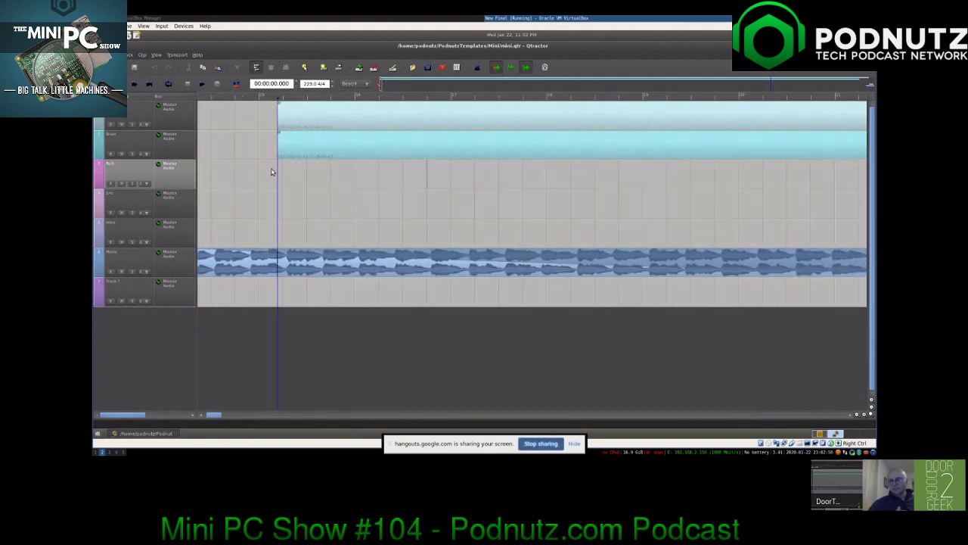
Remove the old long clips from the first two tracks and show the session's audio file list
scroll(271, 170, "up", 2)
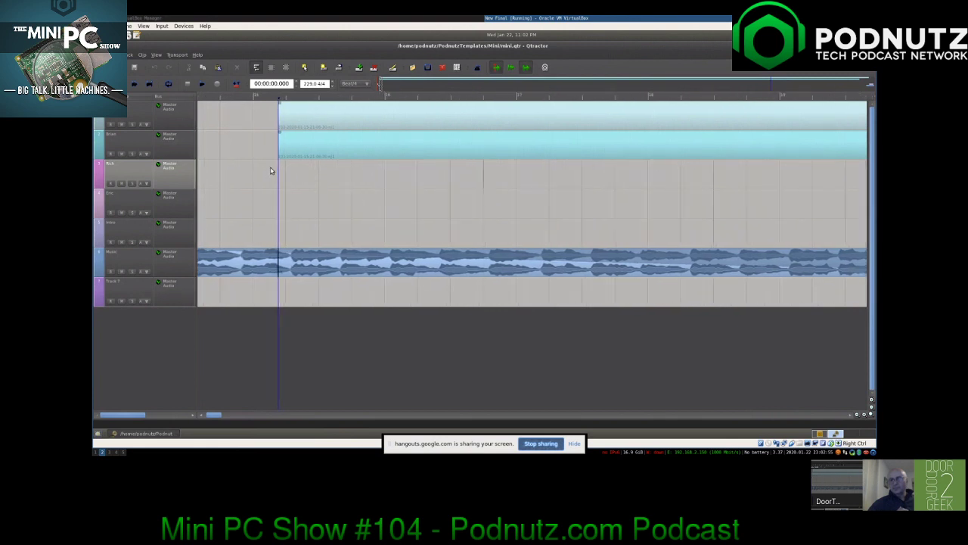
scroll(270, 170, "up", 1)
left_click(290, 155)
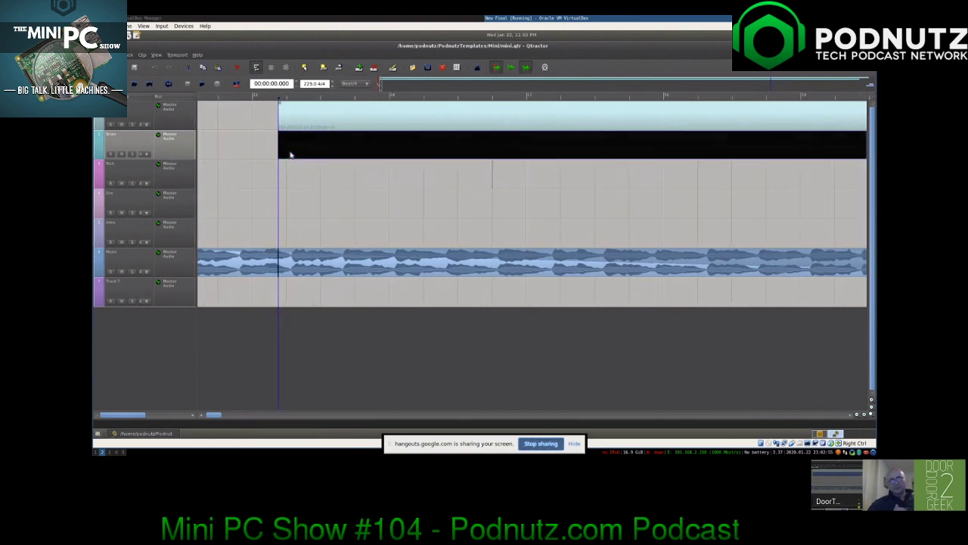
left_click(295, 118)
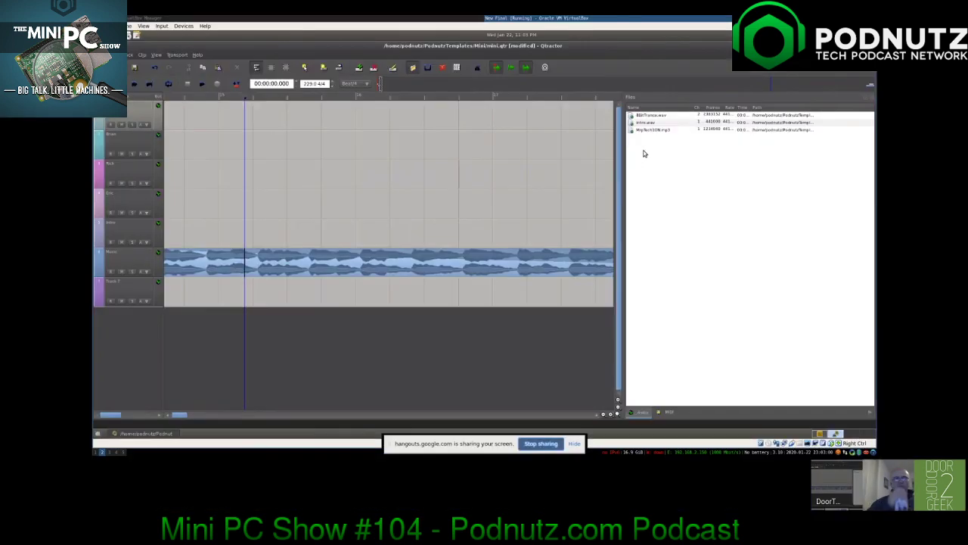
Add both mini-104 Ogg recordings from the Incoming folder to the audio file list and widen its name column
right_click(645, 150)
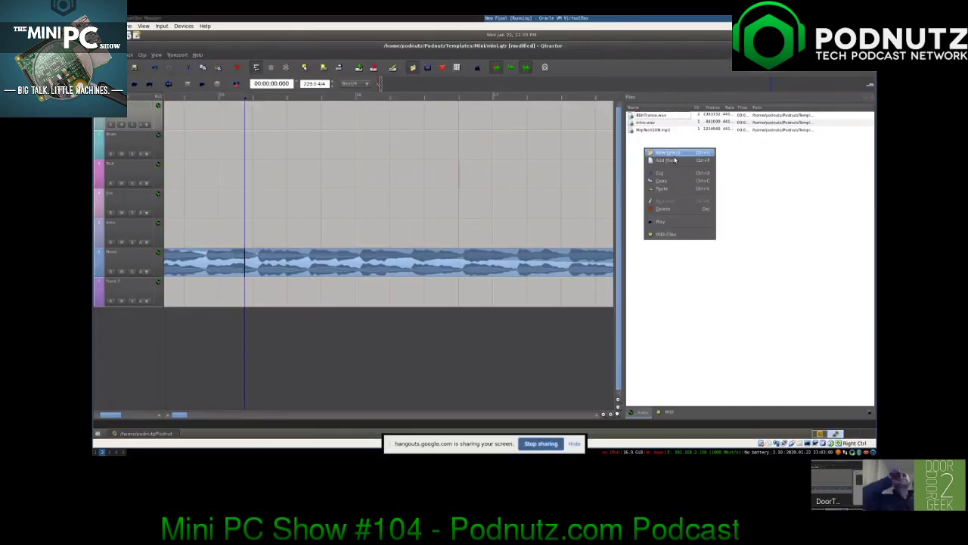
left_click(674, 160)
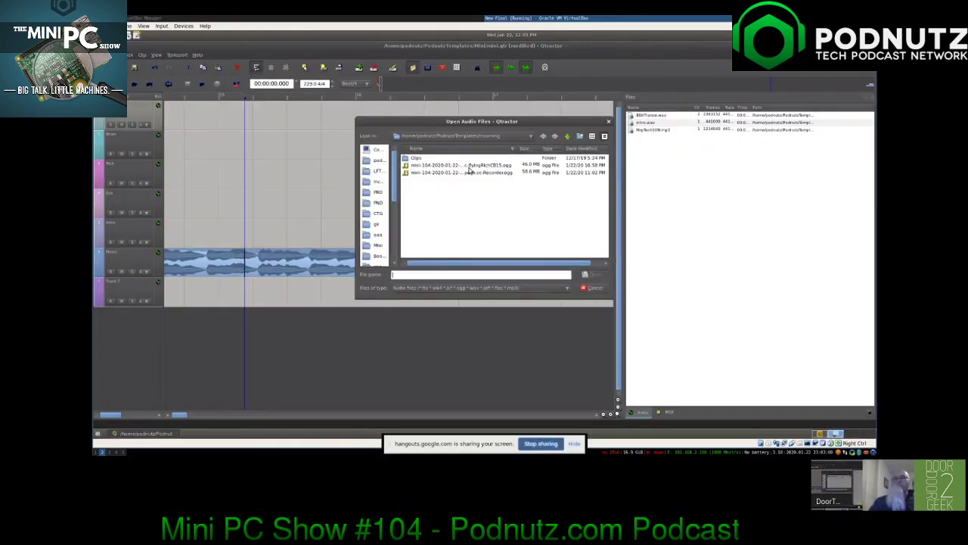
left_click_drag(469, 169, 470, 173)
left_click(594, 275)
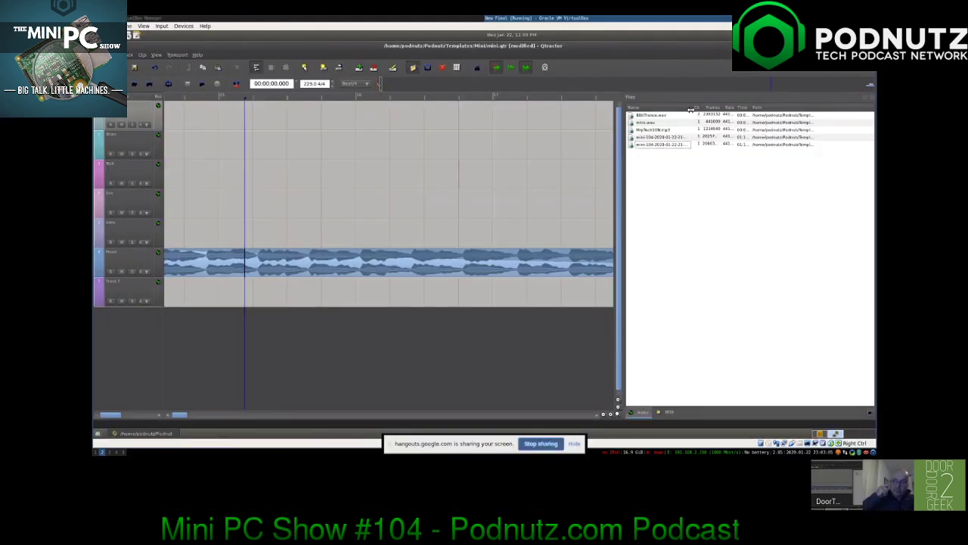
left_click_drag(749, 109, 768, 109)
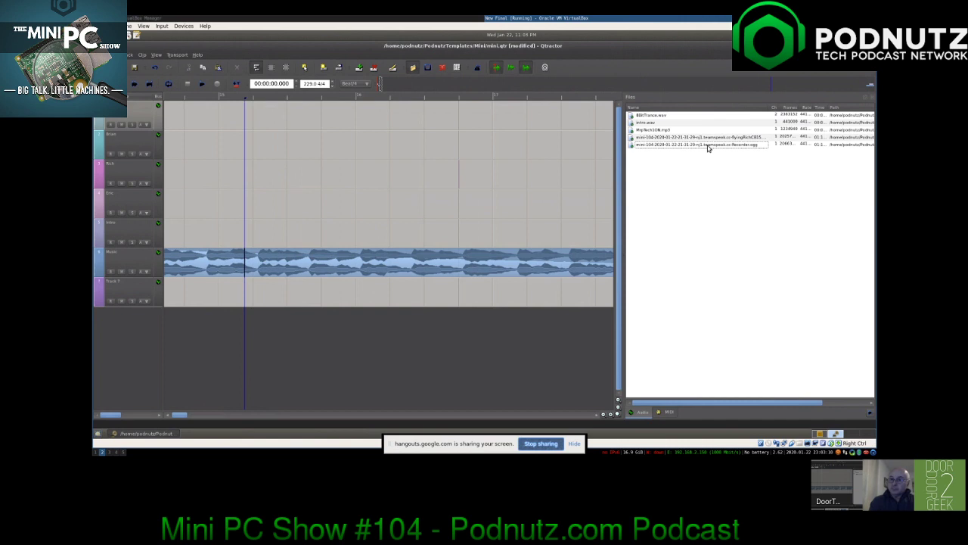
Place the Recorder file on the first track and the other mini-104 recording on the second, both at the edit marker, and hide the file list
left_click_drag(707, 148, 248, 129)
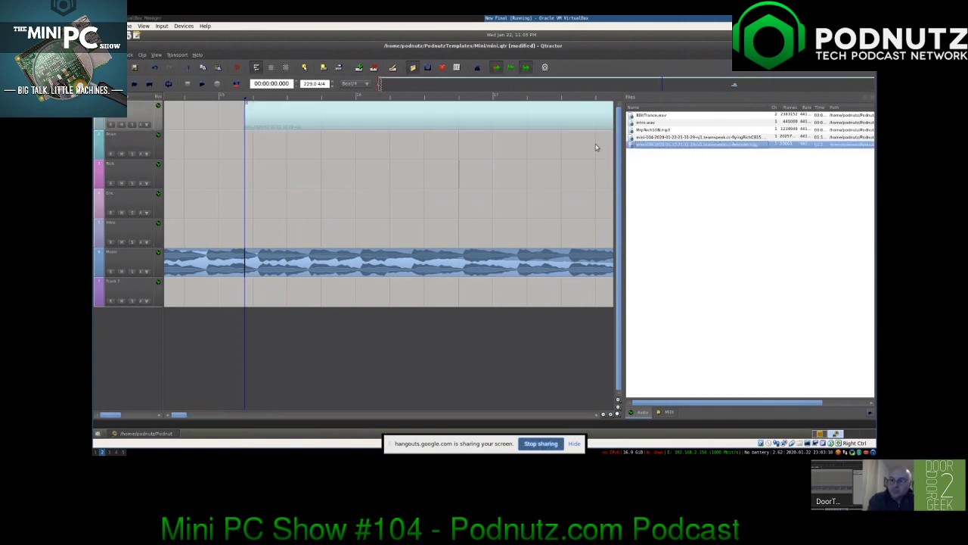
left_click(671, 138)
left_click_drag(500, 143, 243, 146)
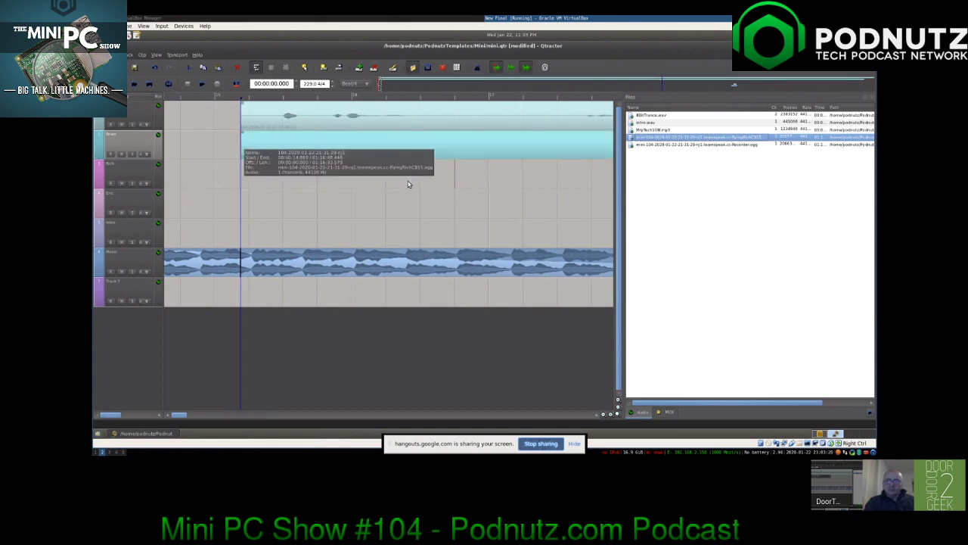
left_click(411, 68)
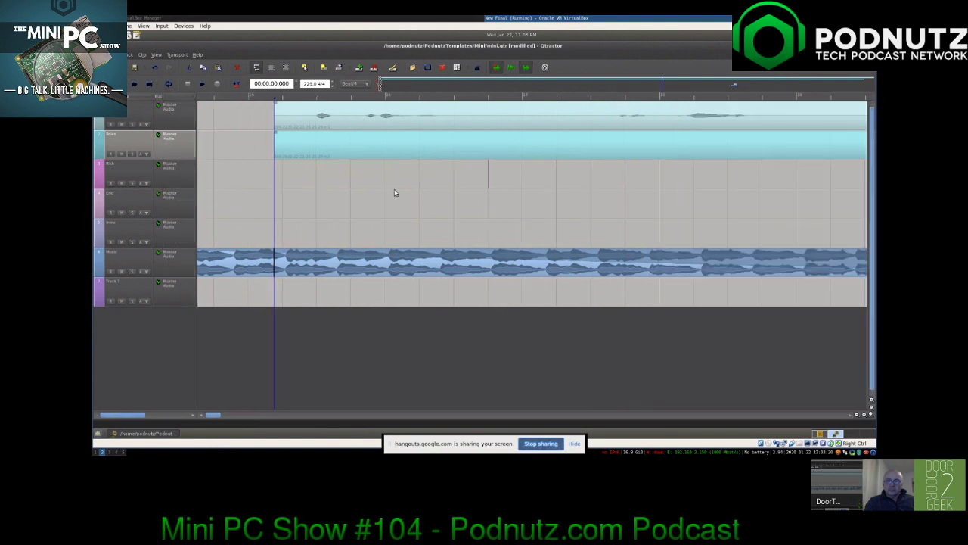
scroll(382, 205, "down", 4)
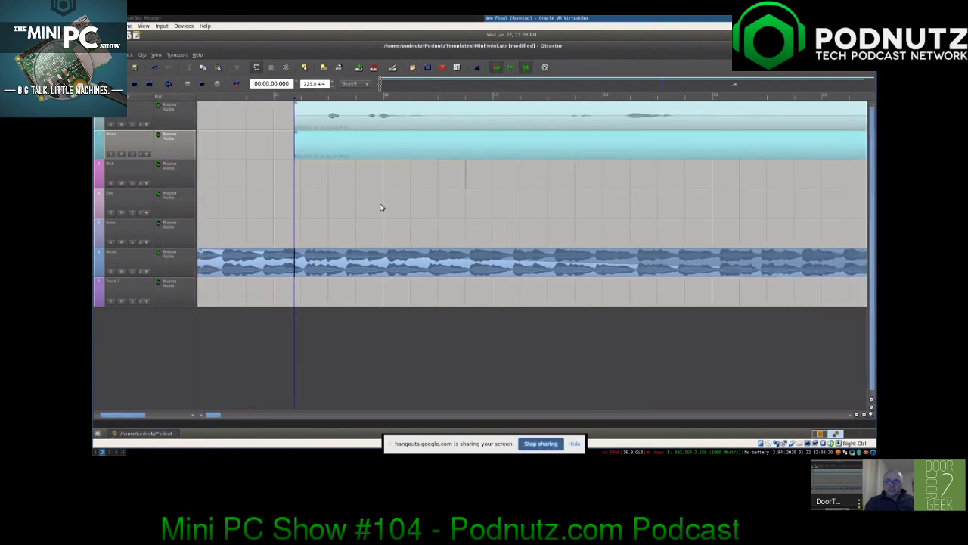
scroll(381, 207, "down", 3)
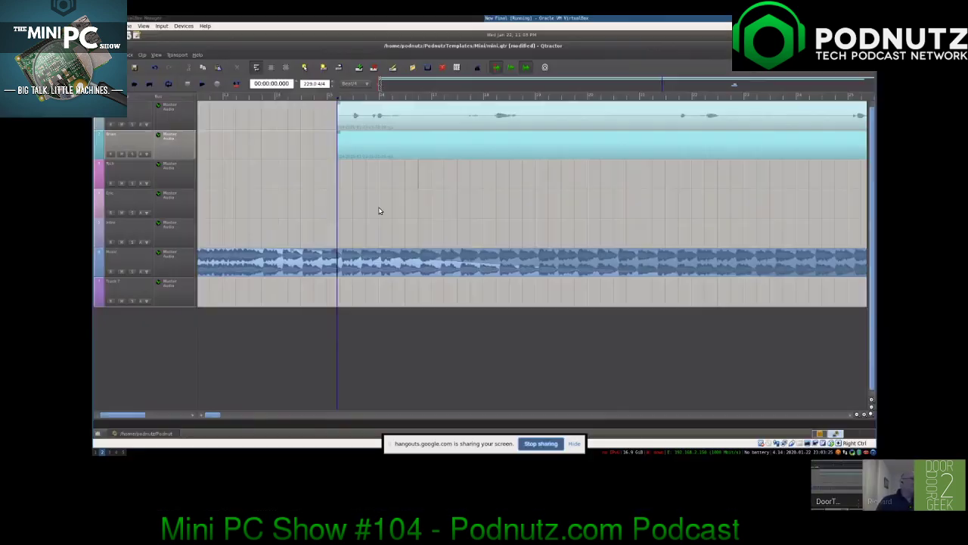
scroll(379, 209, "down", 4)
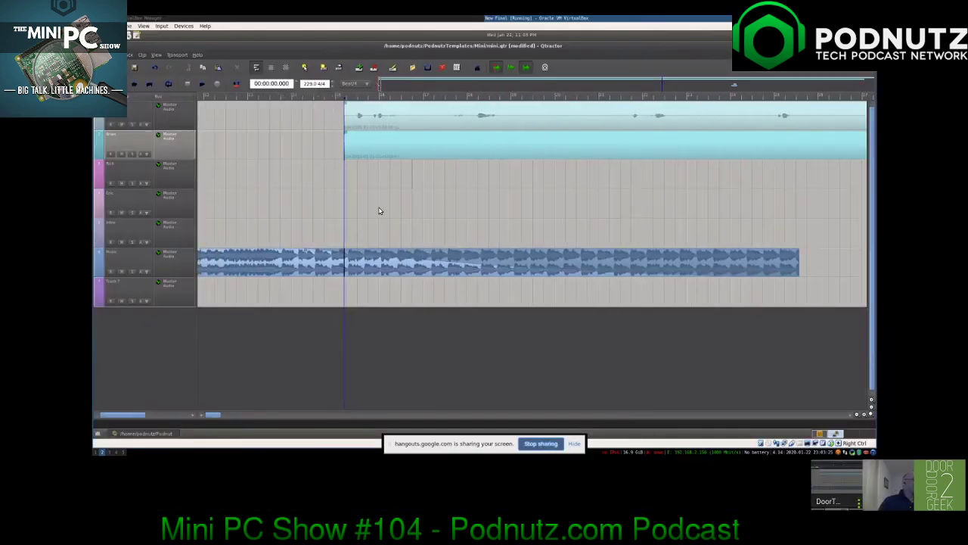
Place the playhead at about 00:05:44.6, where the continuous speech begins on the first track
scroll(379, 211, "down", 6)
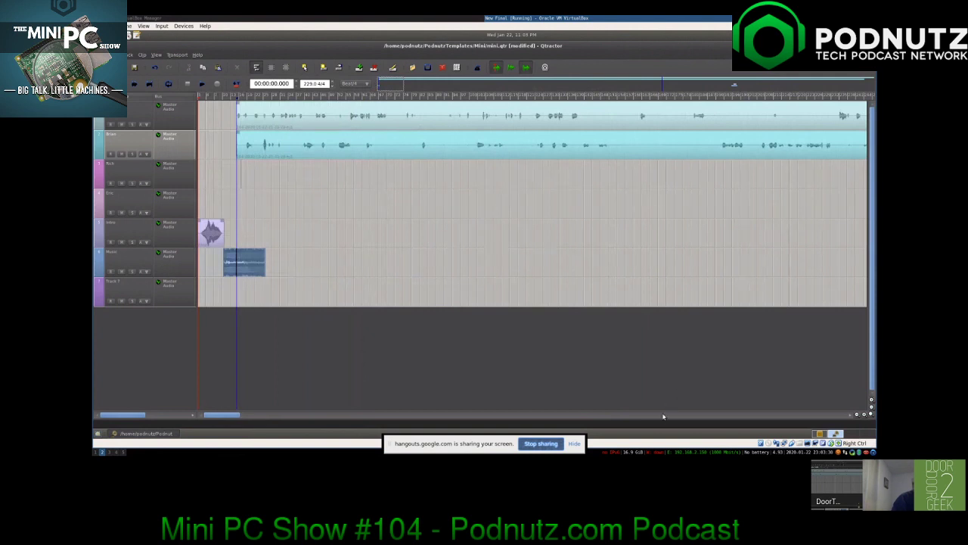
scroll(660, 420, "down", 3)
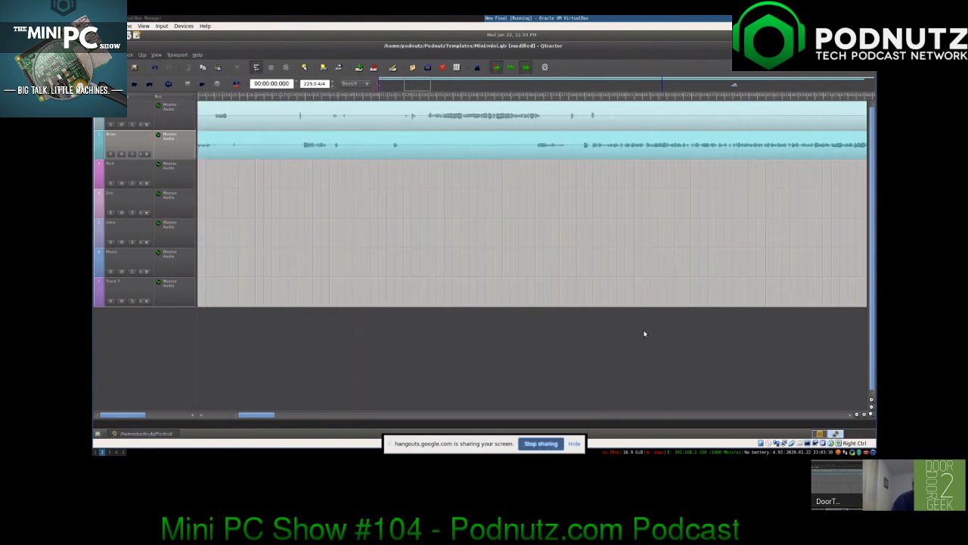
left_click(431, 186)
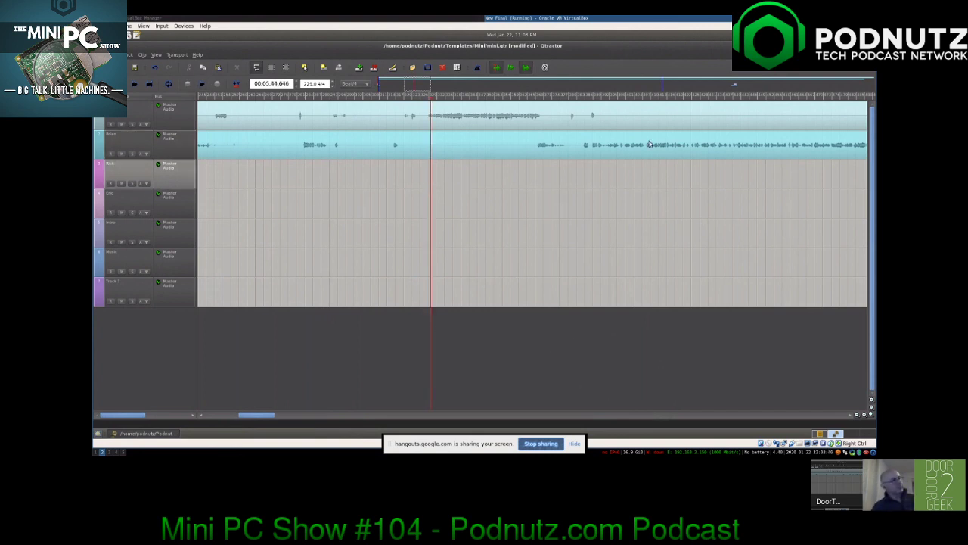
Raise the headphone output to nearly full level in the system volume control and close the mixer
right_click(733, 84)
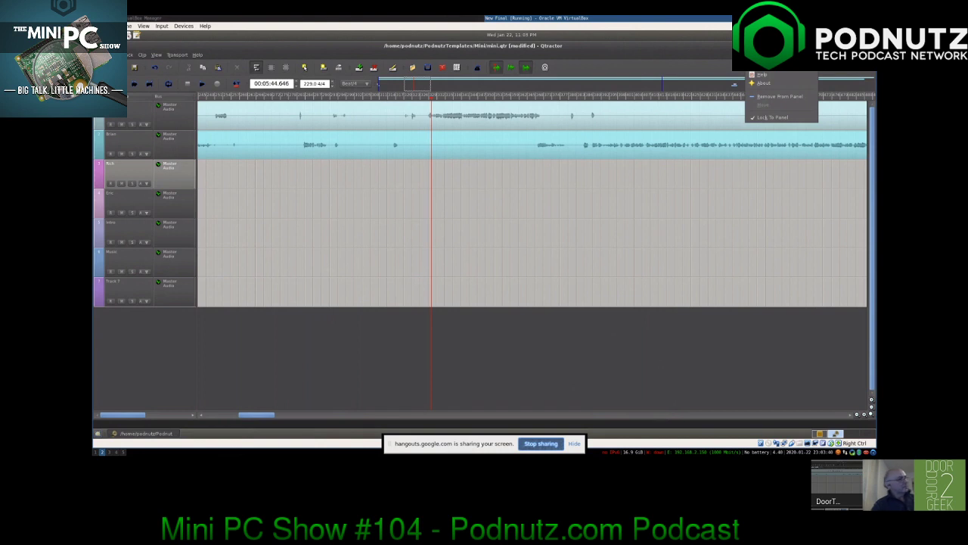
left_click(776, 61)
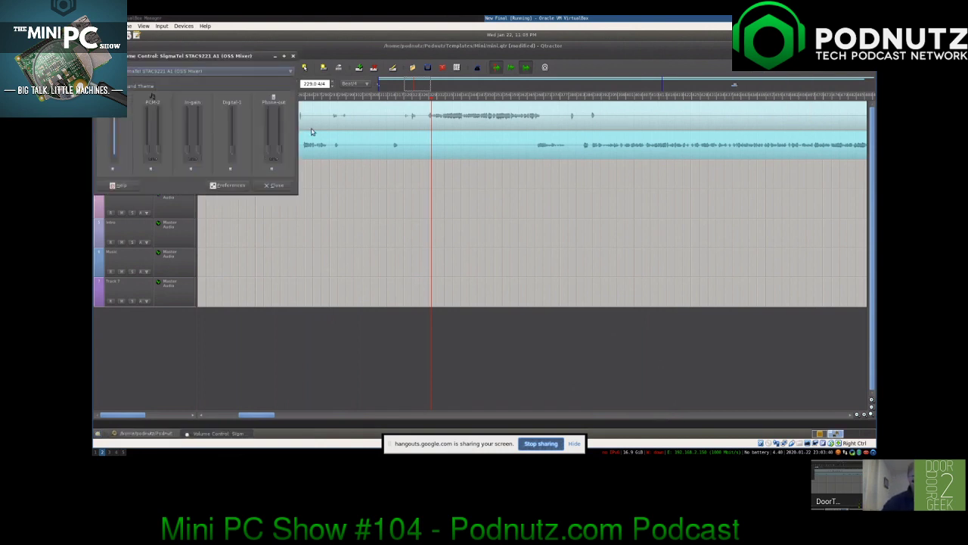
left_click_drag(280, 151, 282, 108)
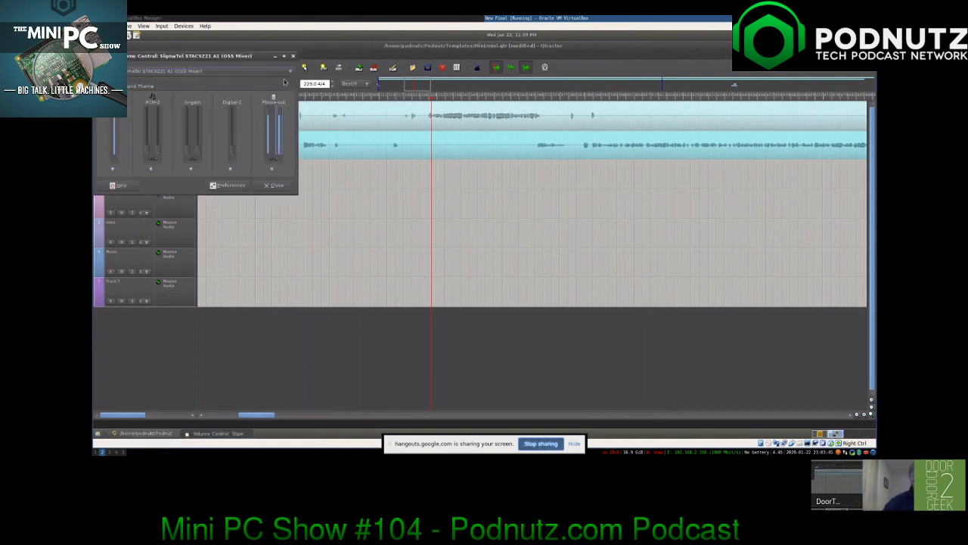
left_click(293, 56)
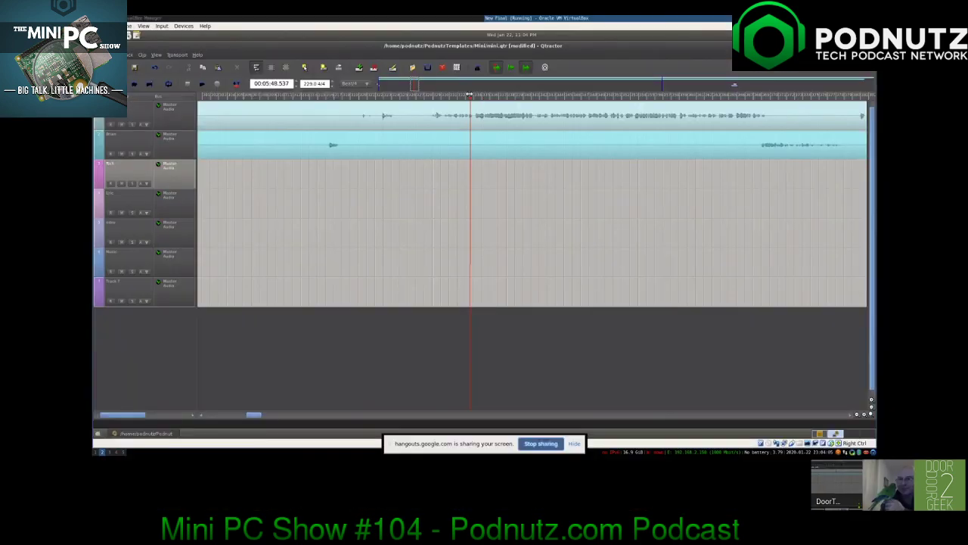
Trim both recording clips to start at 00:05:42.903 and move them together to about 00:00:15.8, over the opening music
left_click_drag(469, 95, 426, 94)
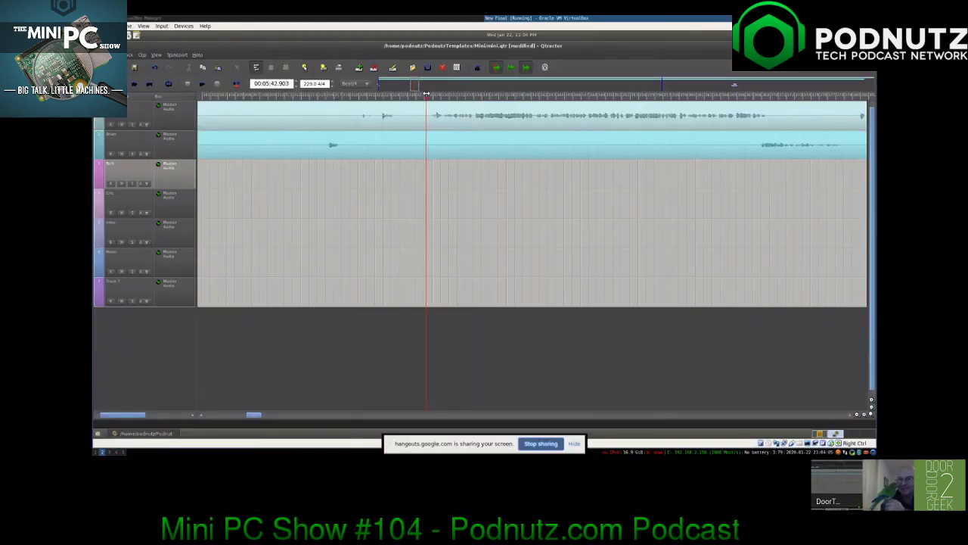
left_click(421, 122)
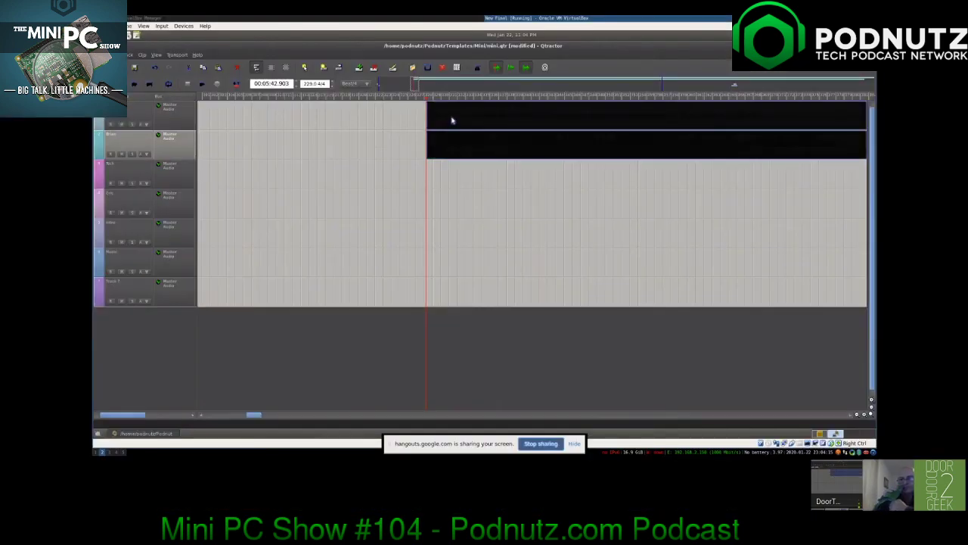
scroll(199, 115, "left", 5)
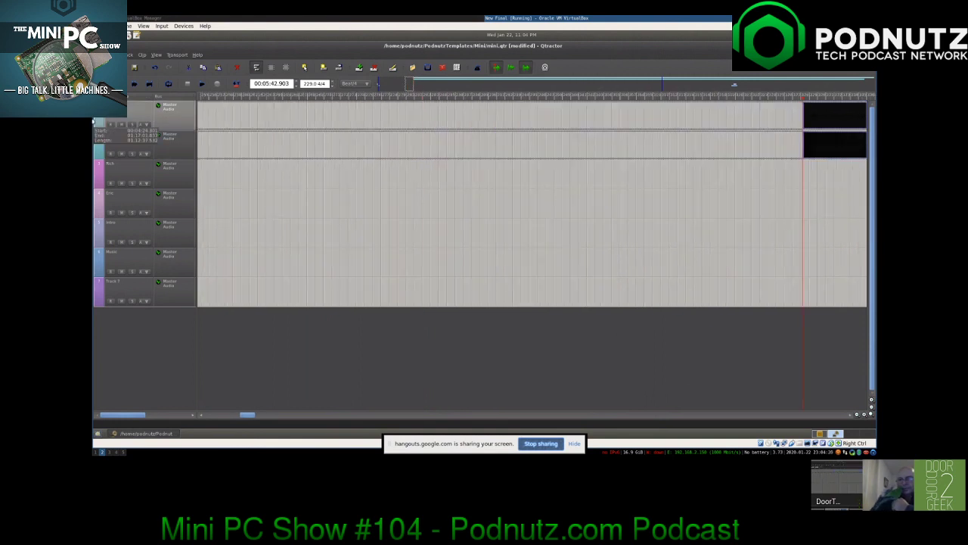
scroll(198, 114, "left", 3)
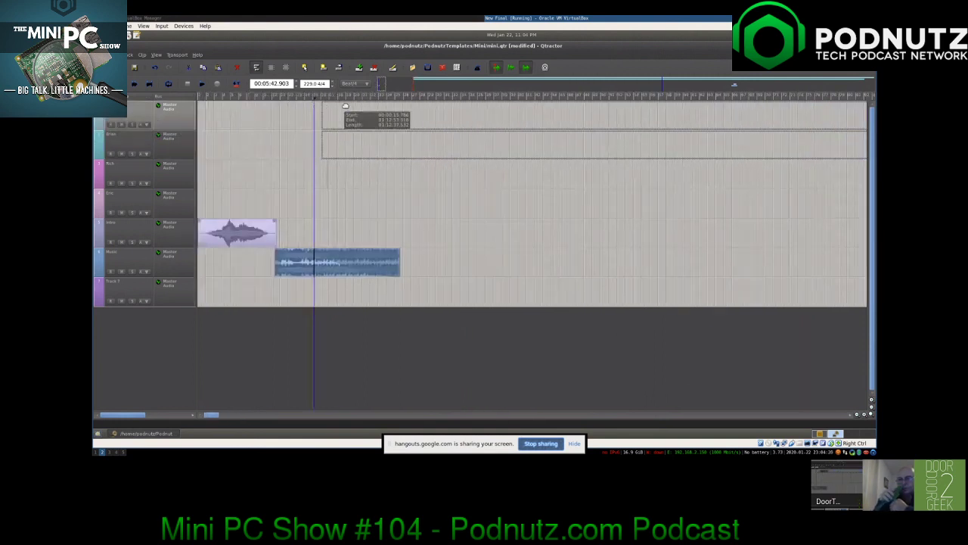
scroll(313, 114, "up", 5)
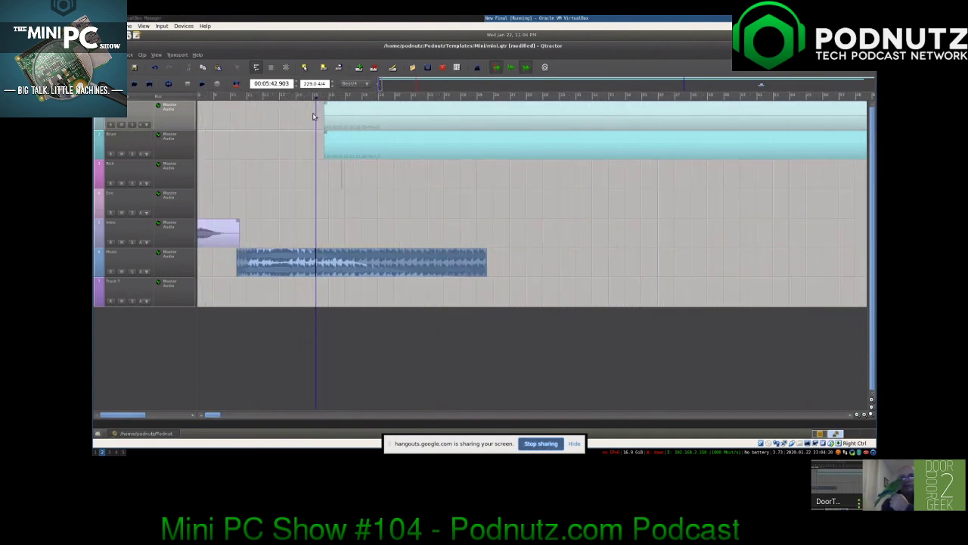
scroll(313, 116, "up", 4)
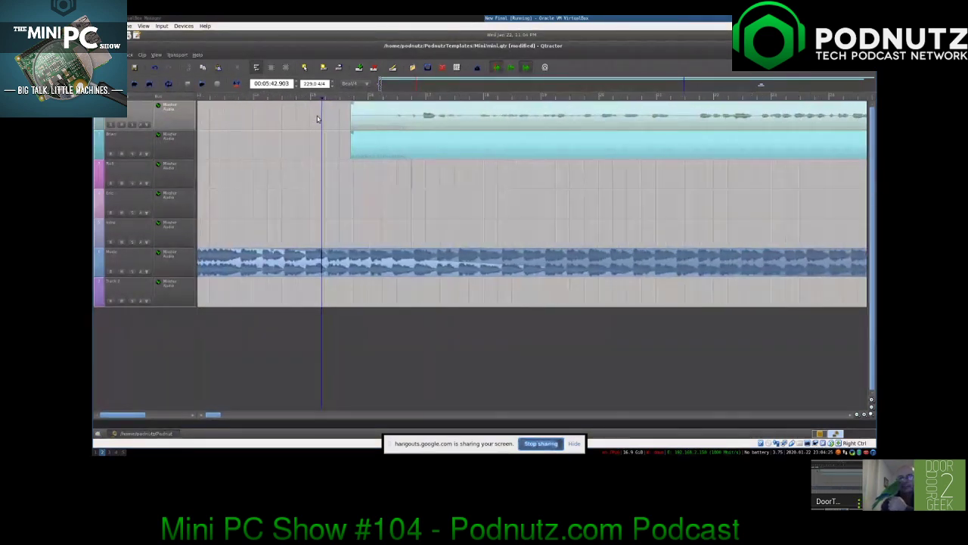
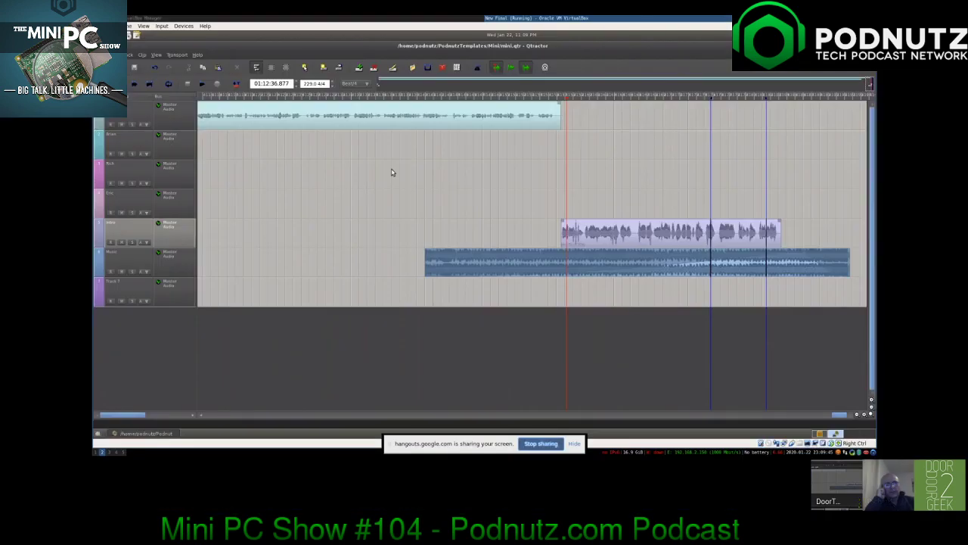
Quit Qtractor and open the Outgoing folder inside PodnutzTemplates in the file browser
left_click(458, 387)
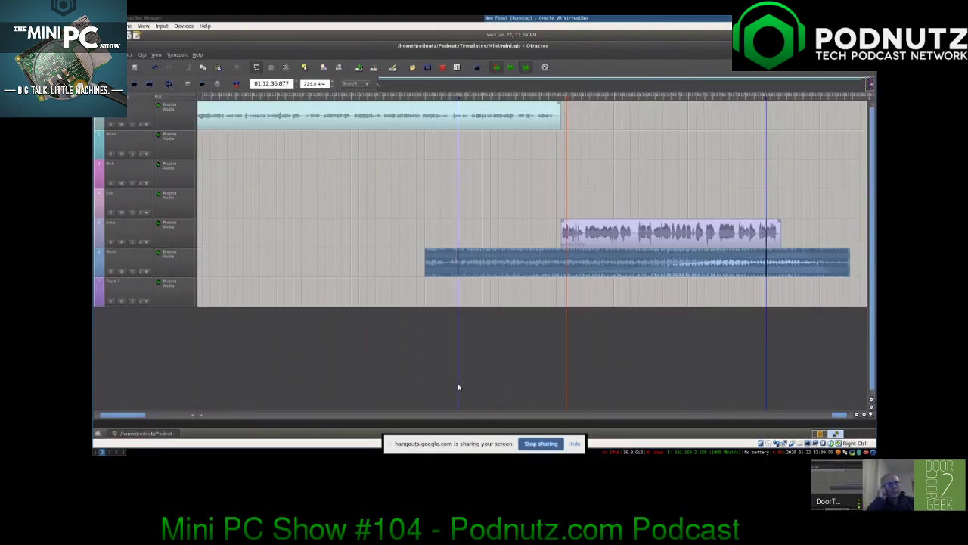
key("ctrl+q")
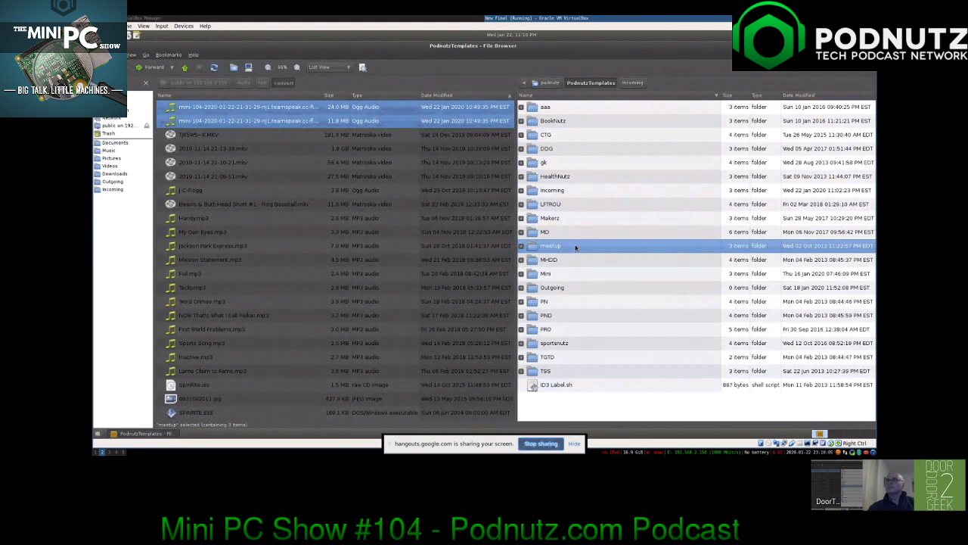
type("ou")
key("Return")
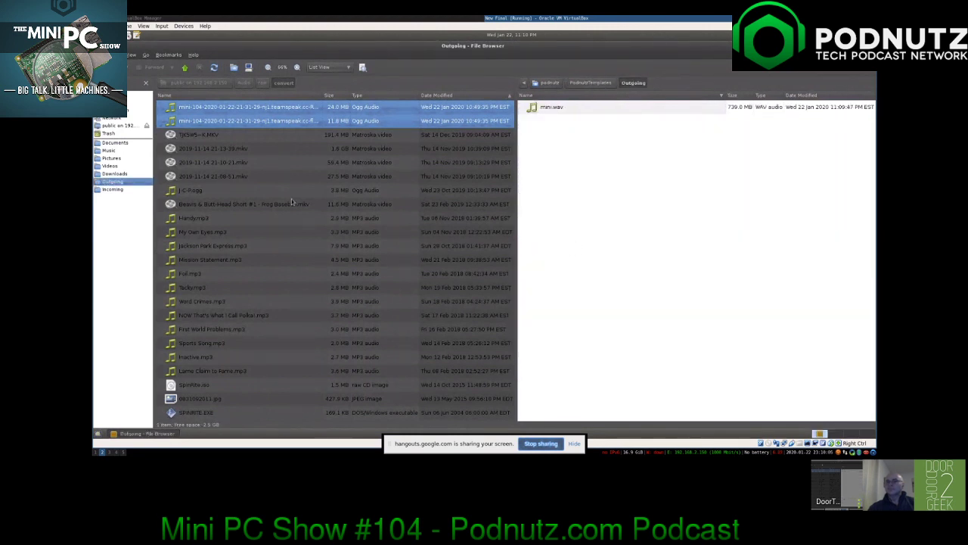
Show the network share's Audio folder in the other pane and return to the Outgoing folder's pane
left_click(262, 83)
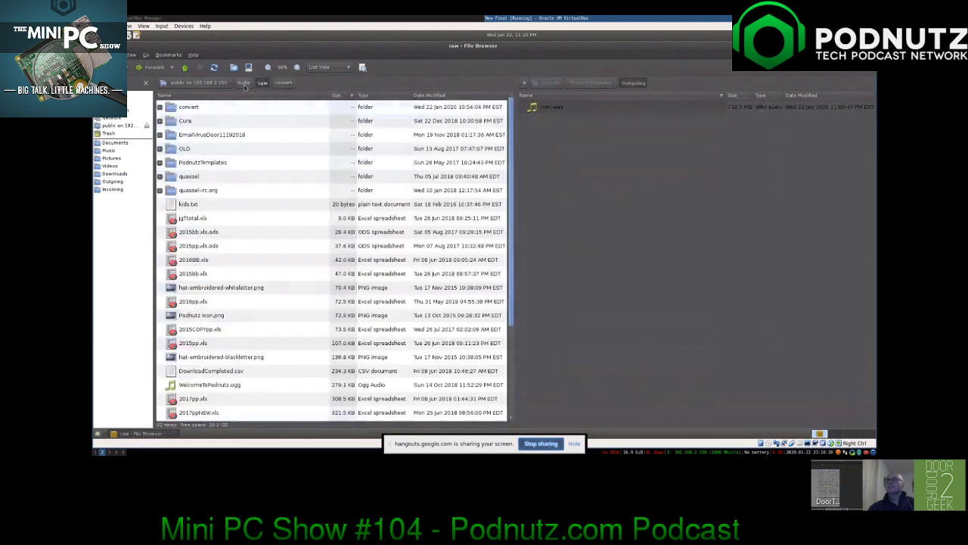
left_click(244, 85)
key("ctrl+alt+t")
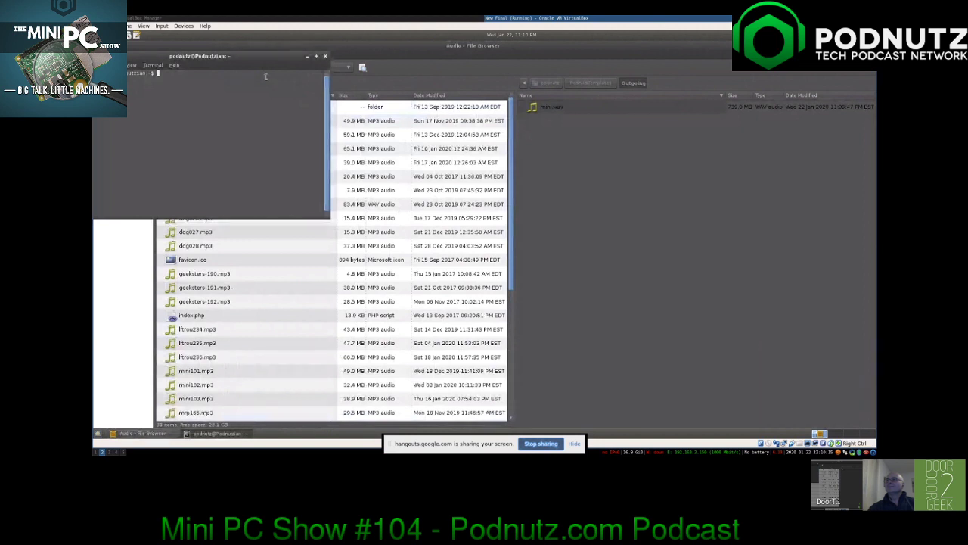
key("ctrl+d")
left_click(653, 192)
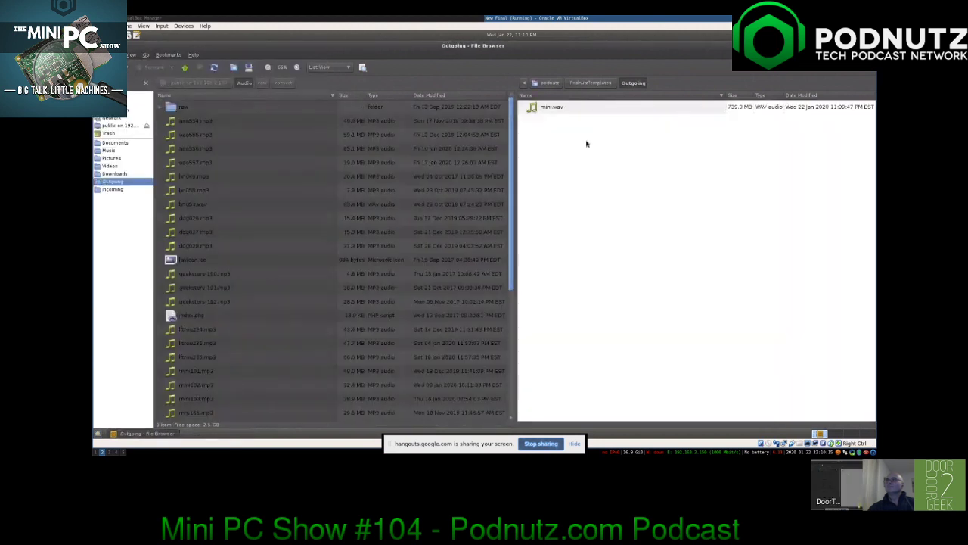
Open mini.wav in Audacity and truncate its silences with 200 ms minimum, 1000 ms maximum, 4:1 compression and a -40 dB threshold
right_click(557, 110)
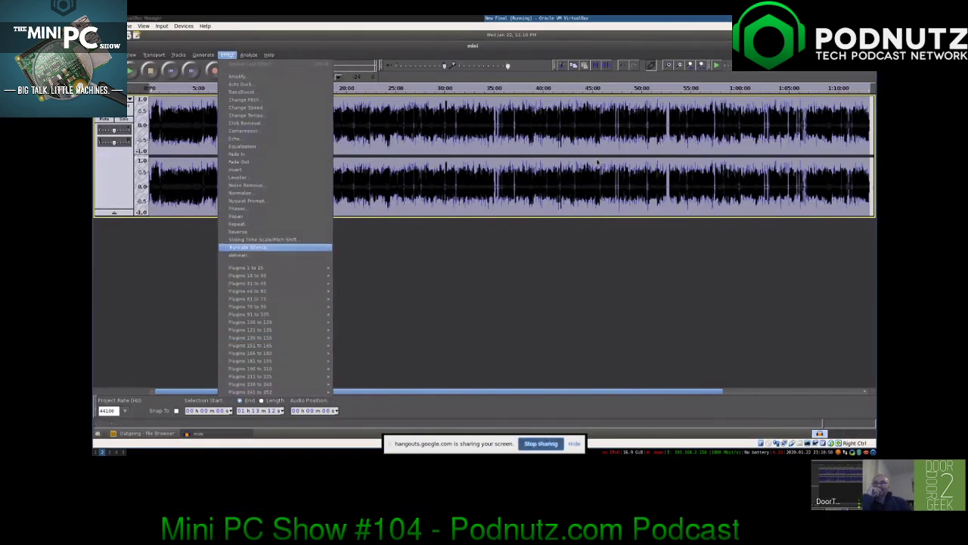
key("Return")
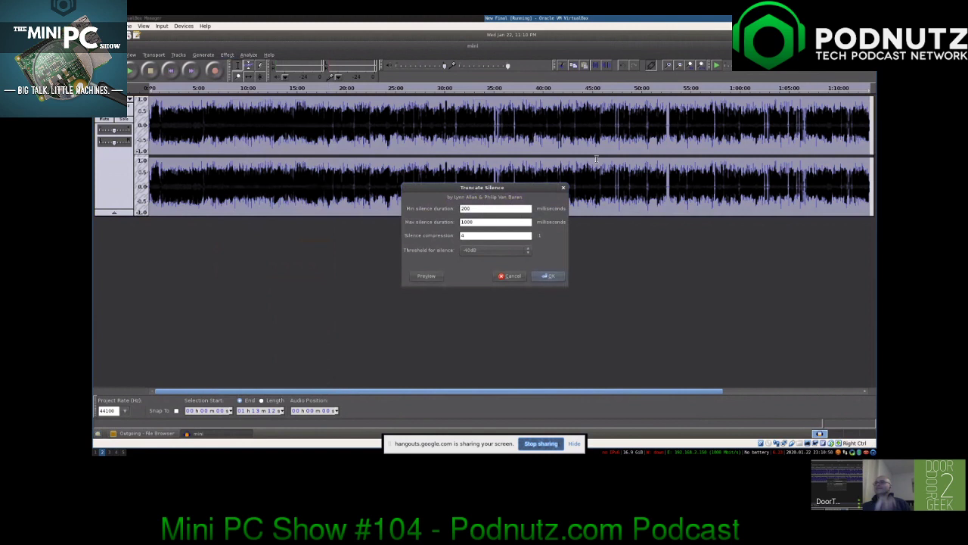
key("Return")
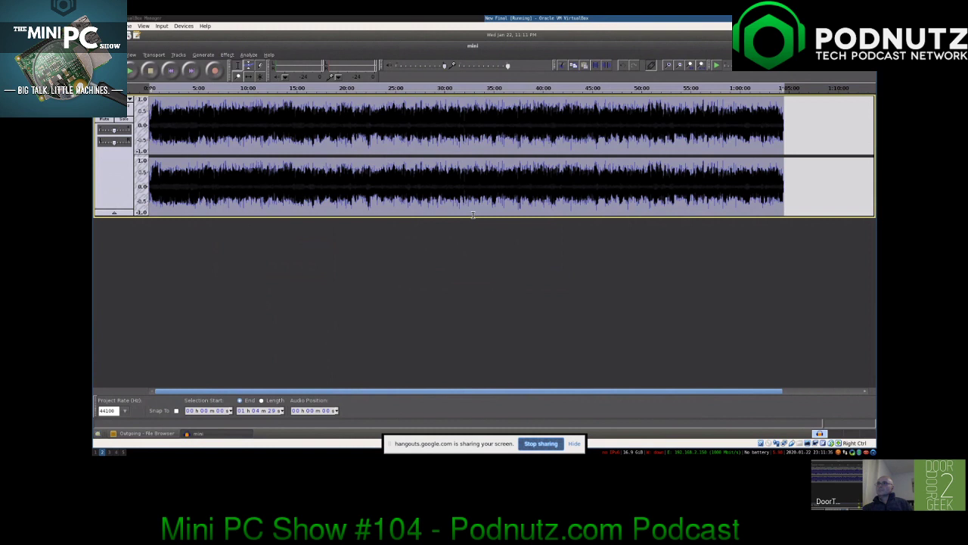
Open the file export dialog for the silence-truncated mini audio
key("alt+f")
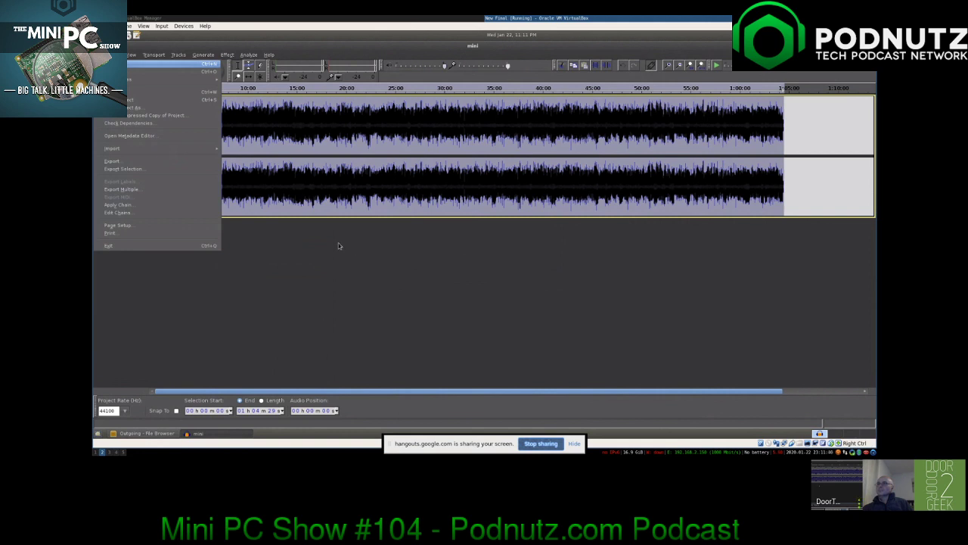
key("Escape")
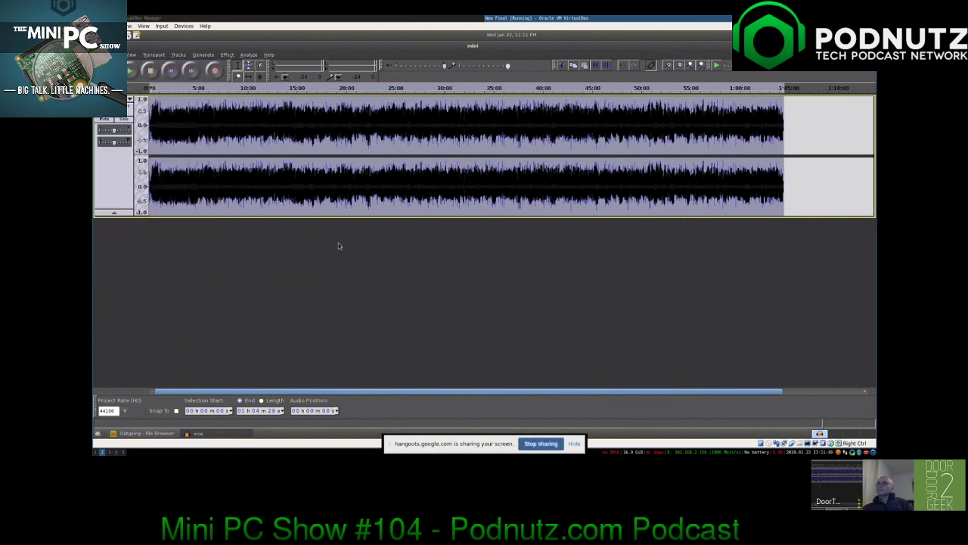
key("alt+f")
key("e")
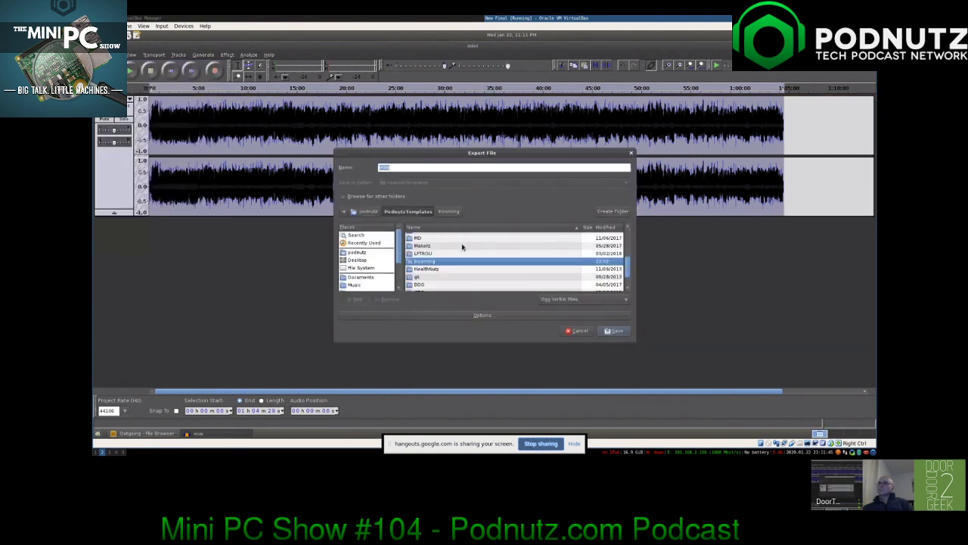
left_click(462, 246)
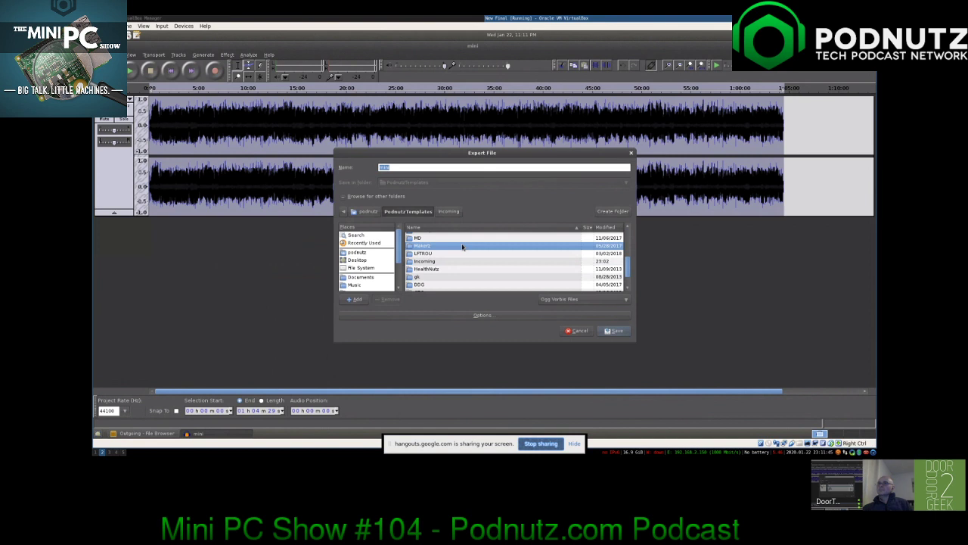
type("i")
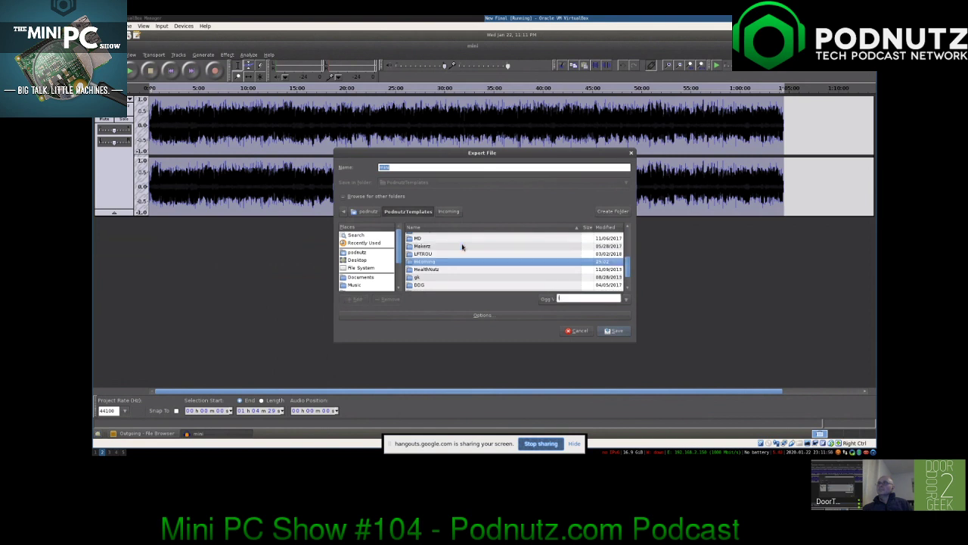
key("Return")
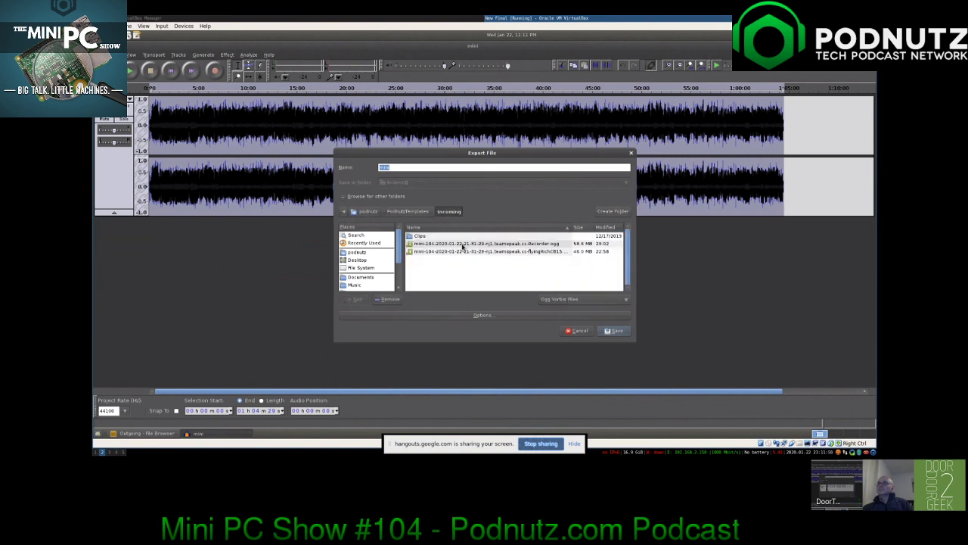
Export the audio to the Outgoing folder as WAV (Microsoft) signed 16 bit PCM over mini.wav, leaving the metadata blank
left_click(408, 211)
left_click(444, 258)
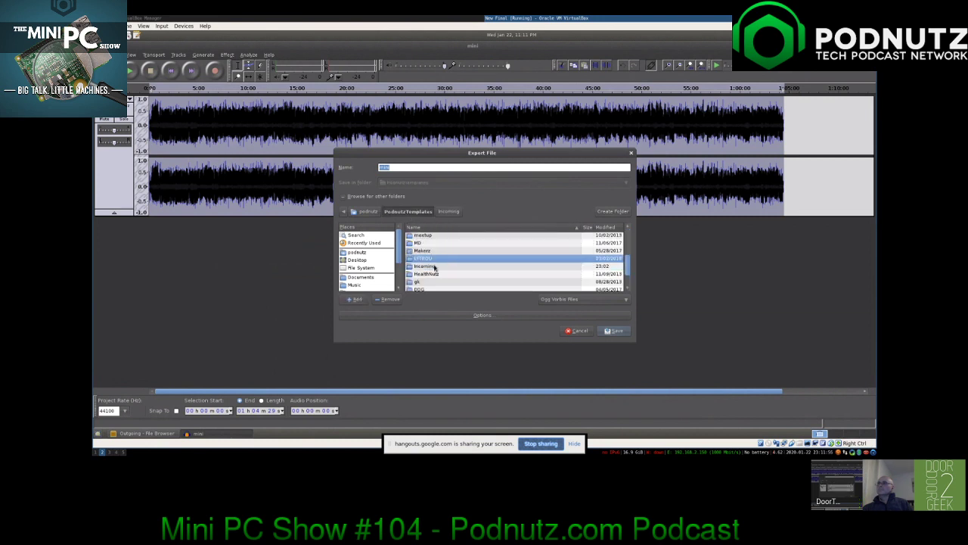
key("Return")
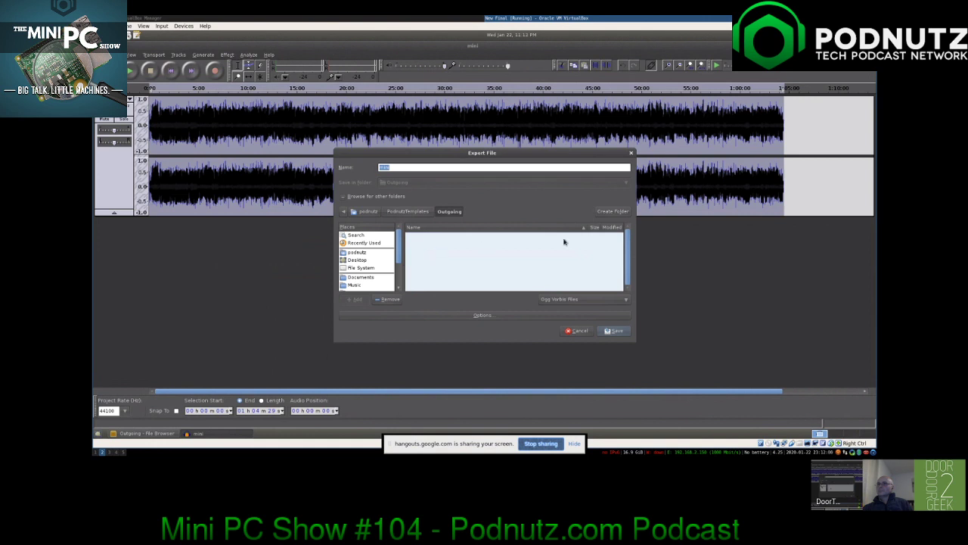
left_click(560, 299)
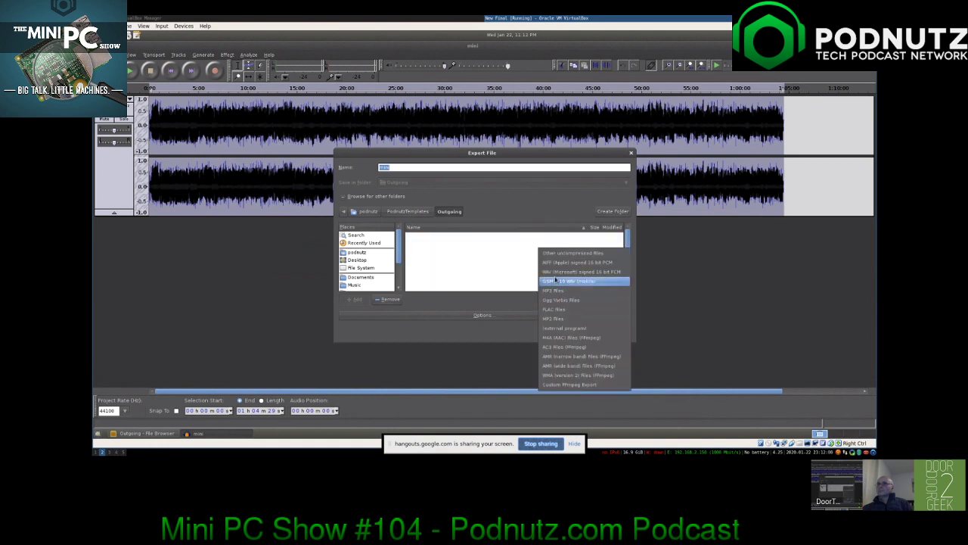
left_click(551, 272)
double_click(426, 237)
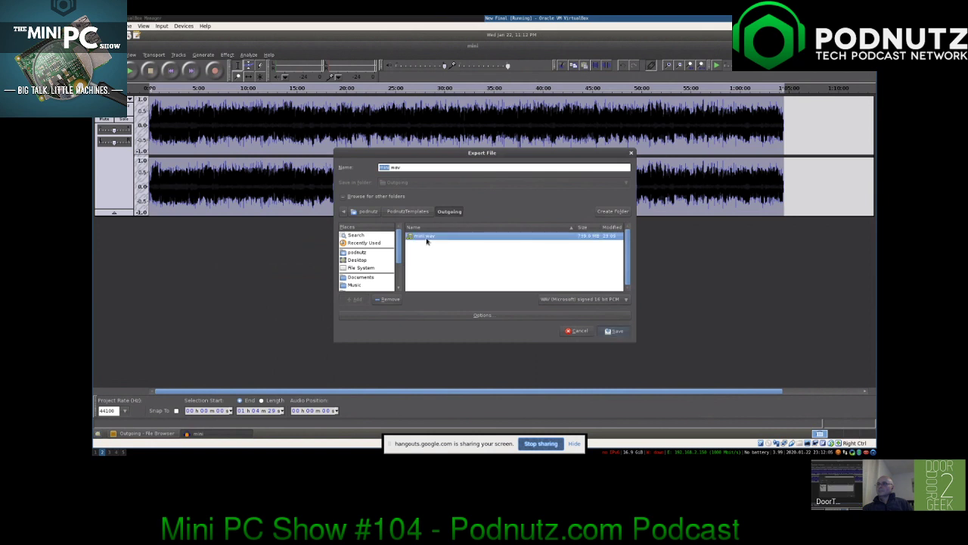
key("Return")
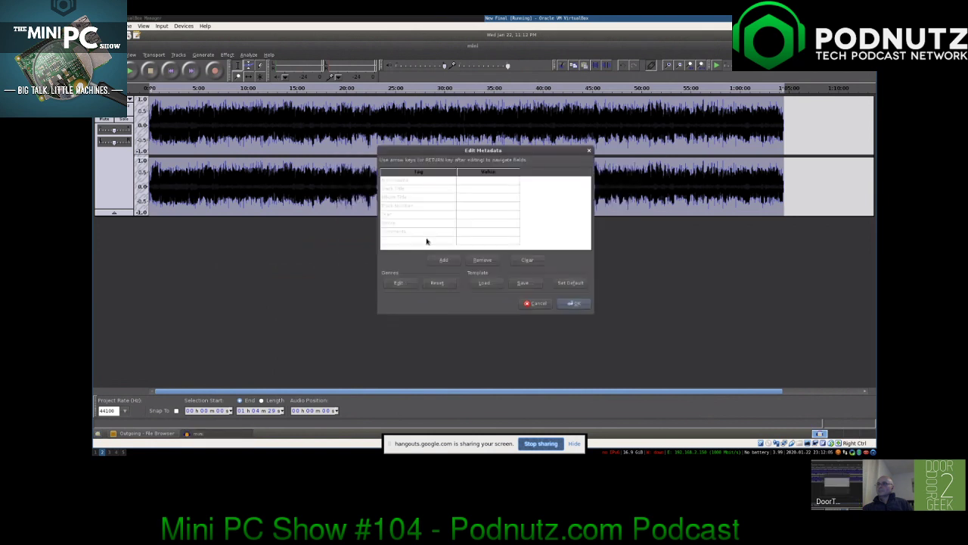
key("Return")
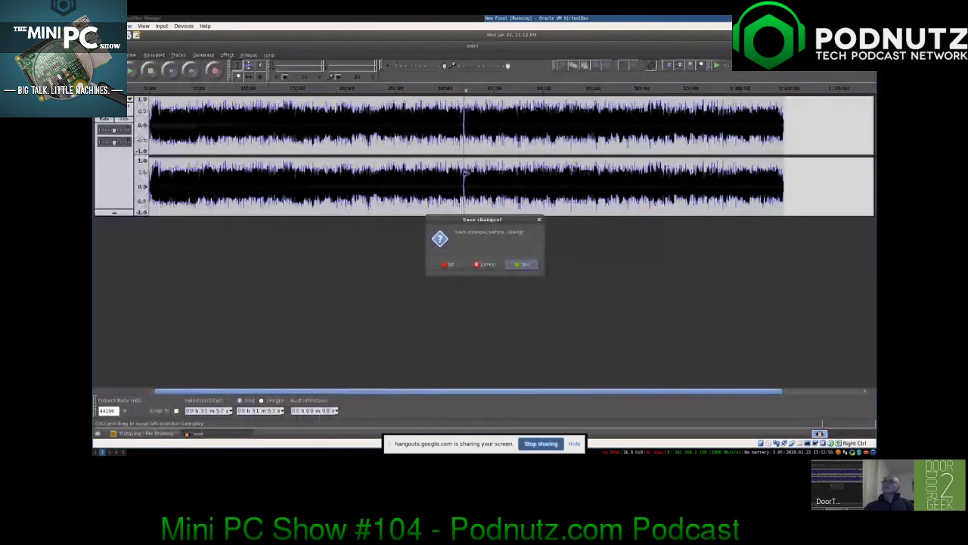
Close the Audacity project and encode mini.wav to mini104.mp3 in the Outgoing folder with lame, mono, 96 kbps, resampled to 44.1 kHz
key("Return")
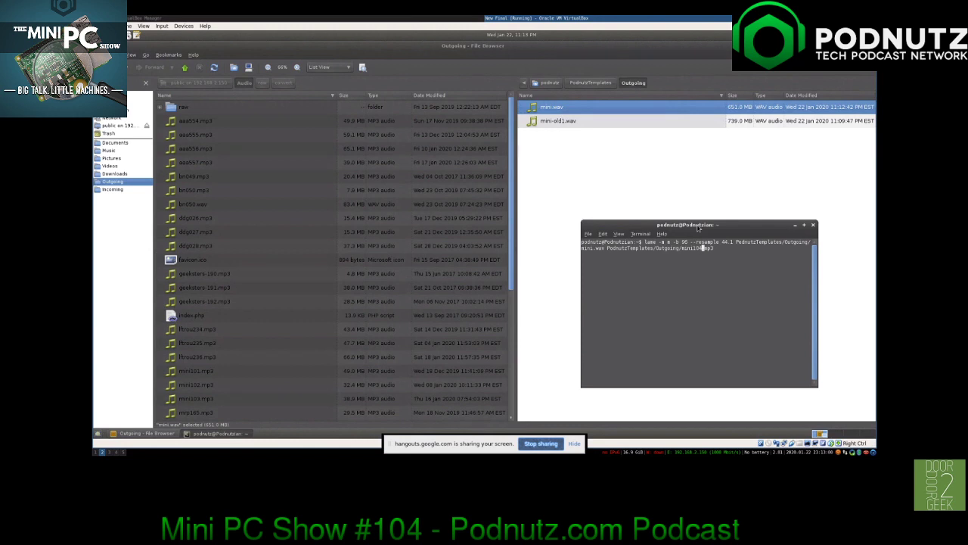
key("Return")
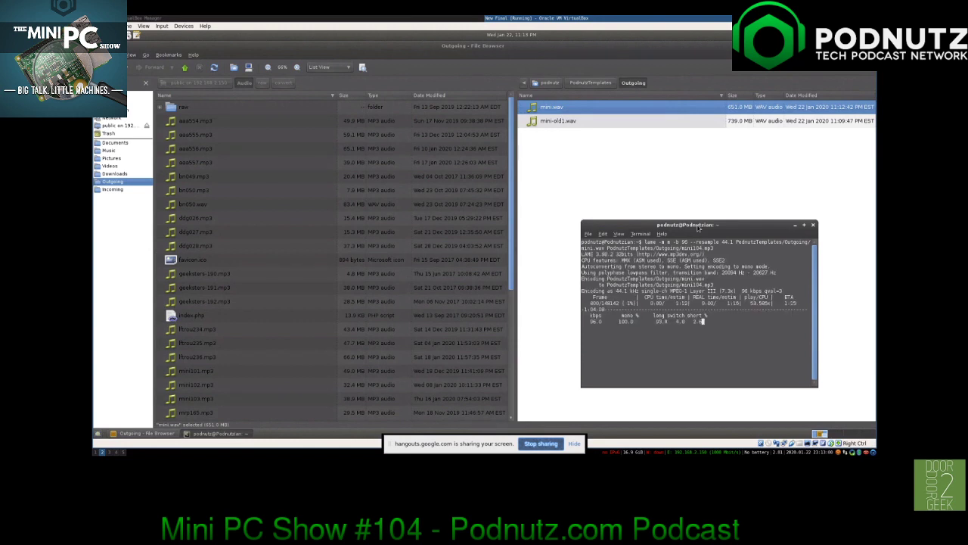